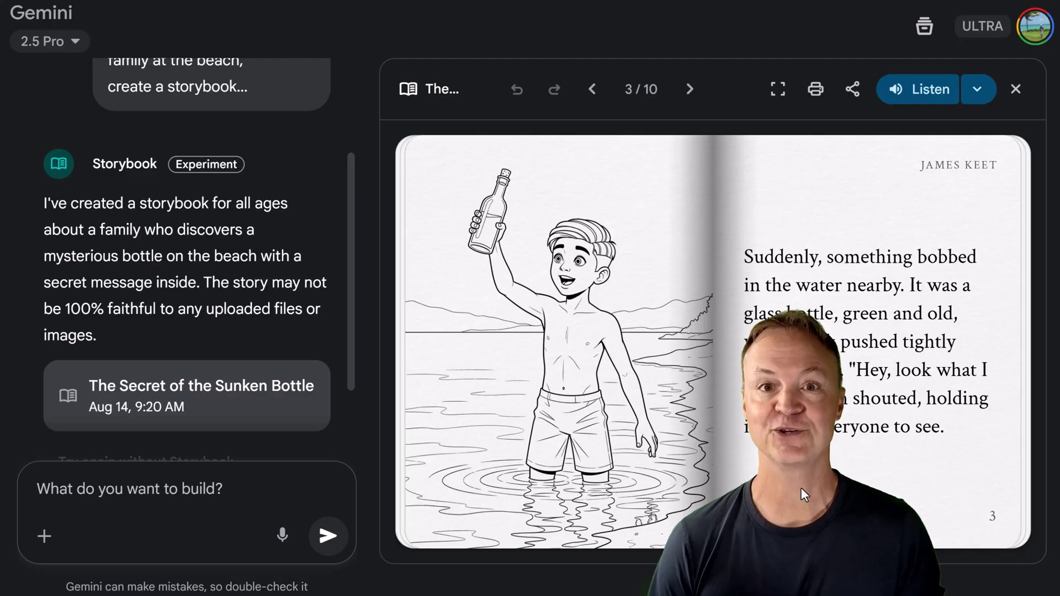
- Flip through pages of the beach coloring-book and Droplet Dave storybooks
click(808, 488)
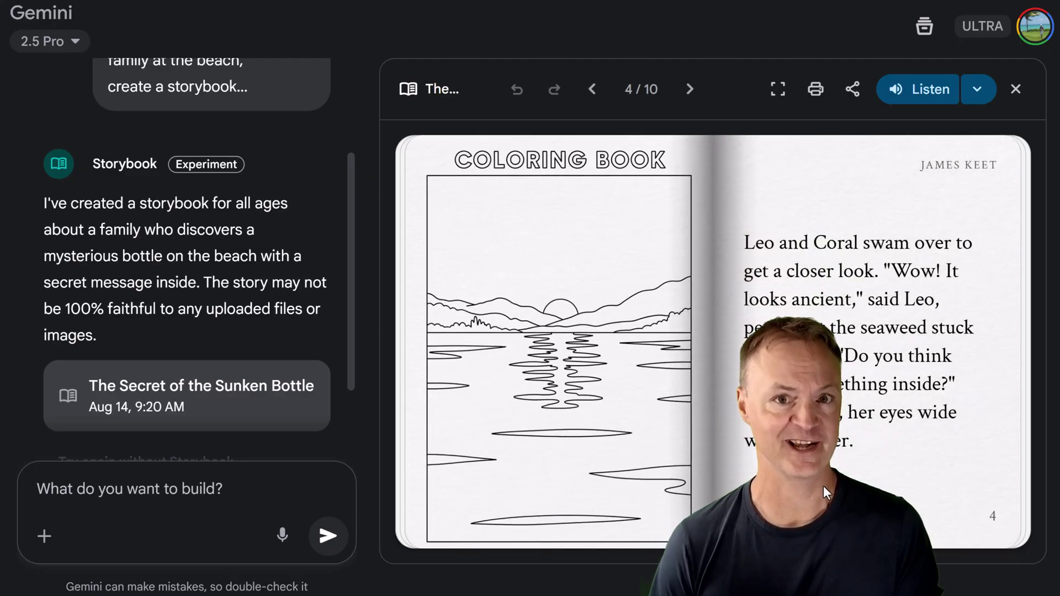
click(834, 488)
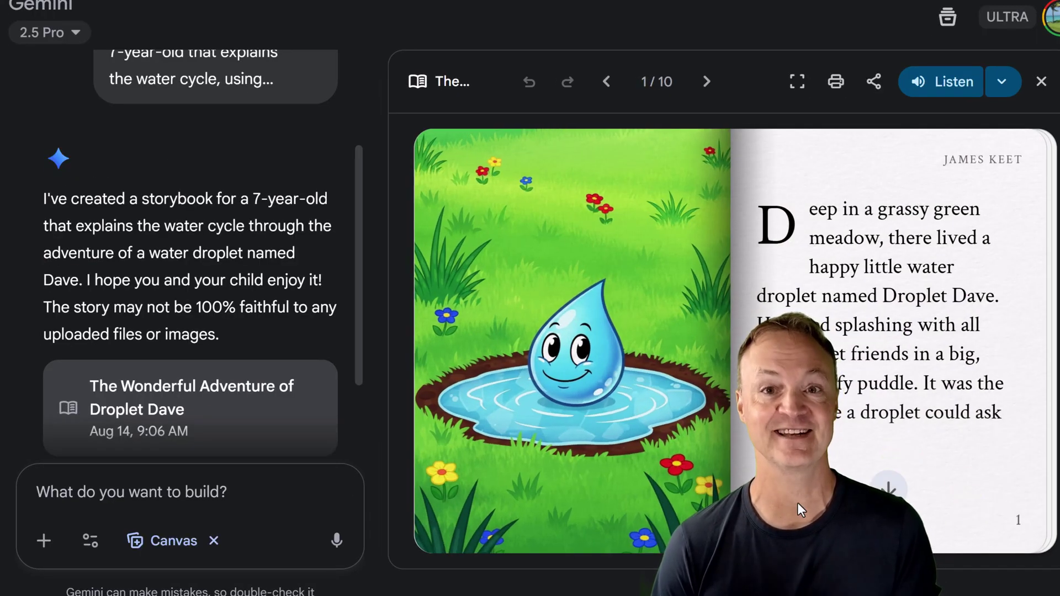
click(944, 511)
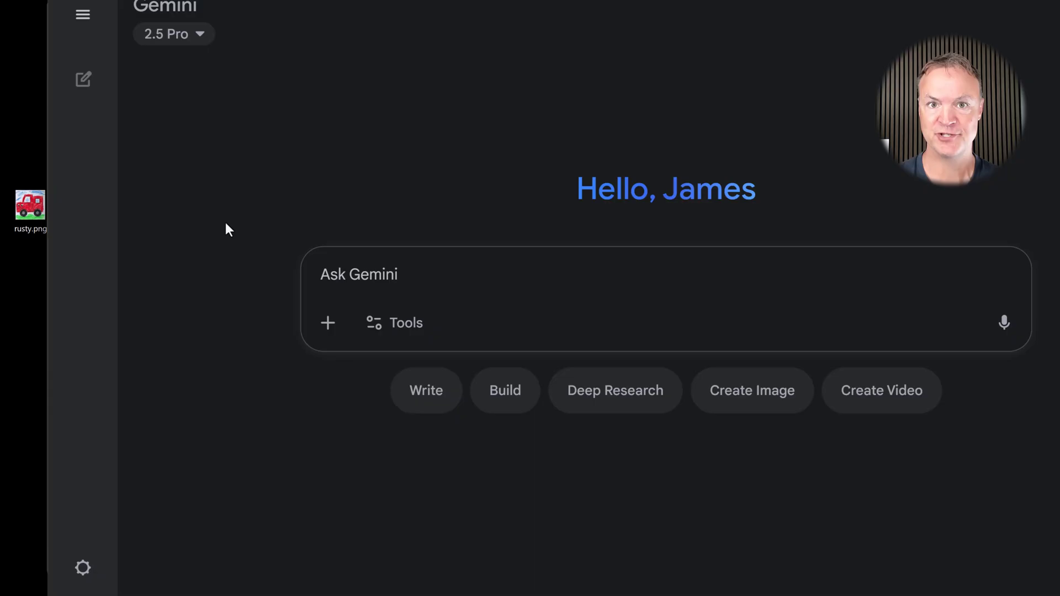
mouse_move(83, 207)
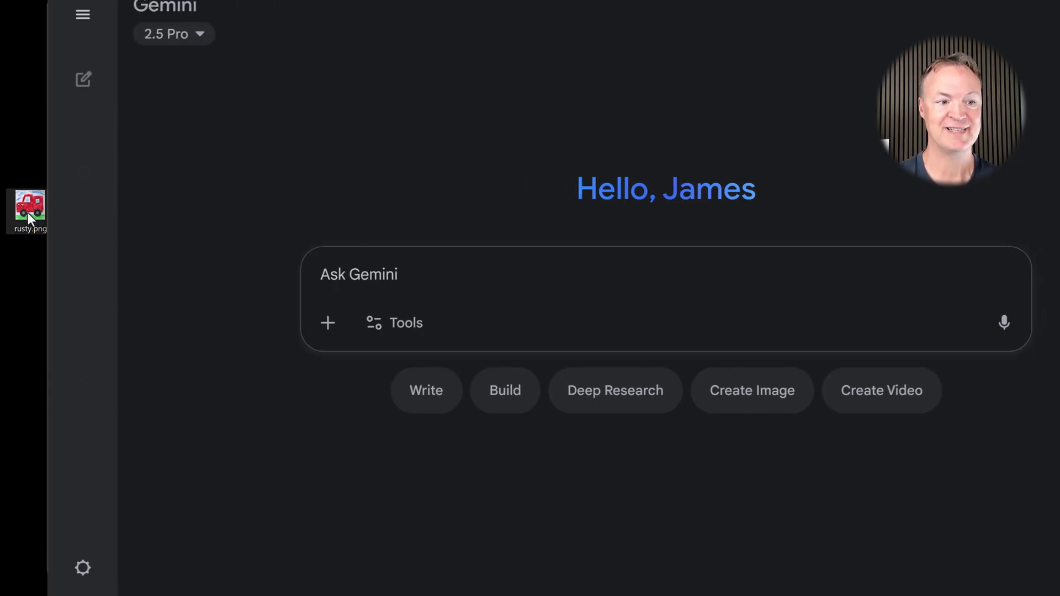
- Attach rusty.png, paste the Claymation Rusty the toy truck storybook prompt and send it
drag(30, 207, 360, 263)
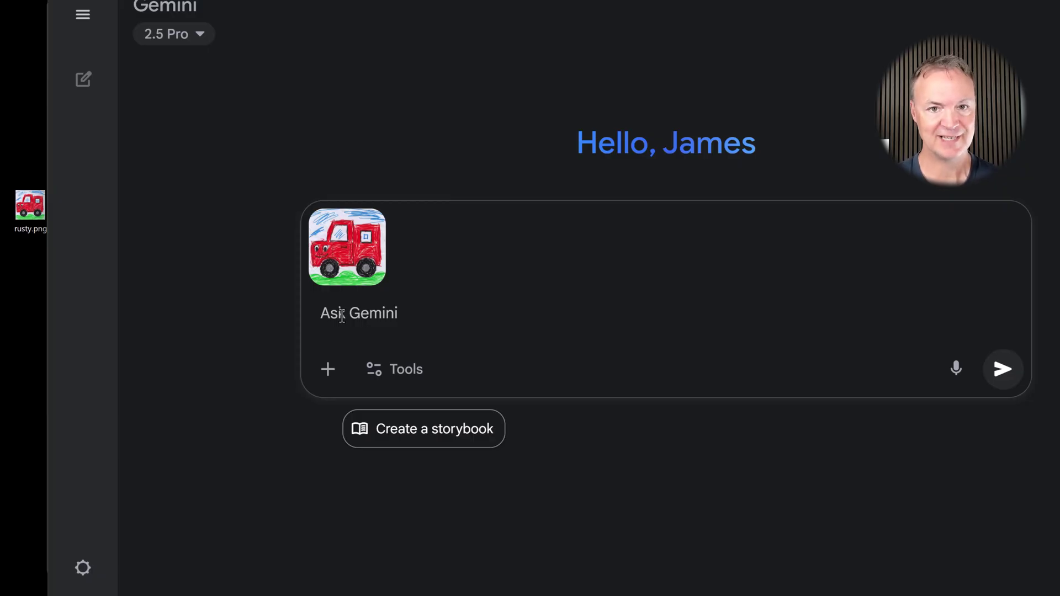
click(342, 315)
key(ctrl+v)
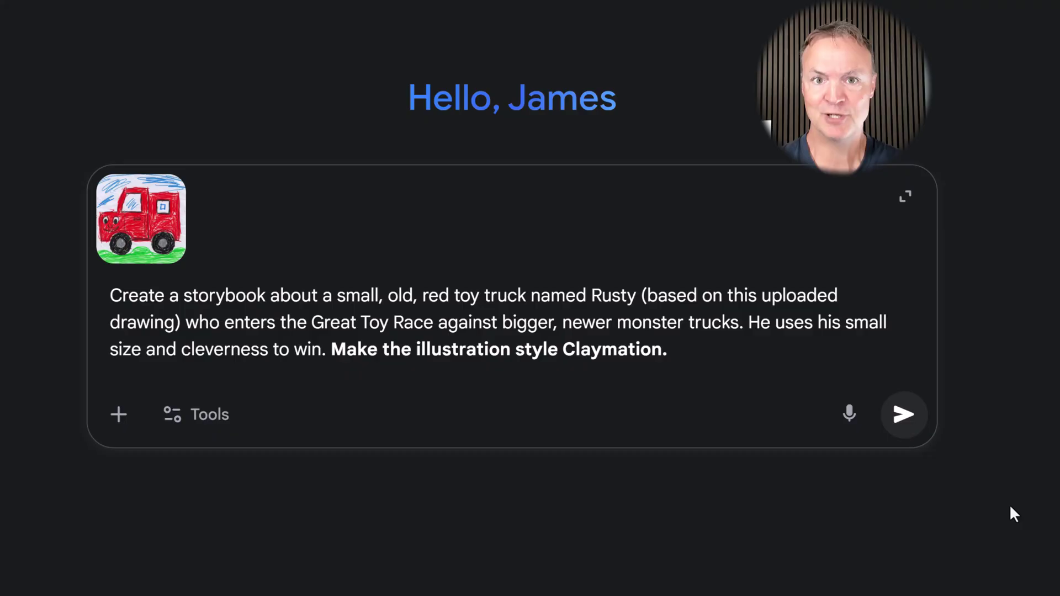
click(903, 418)
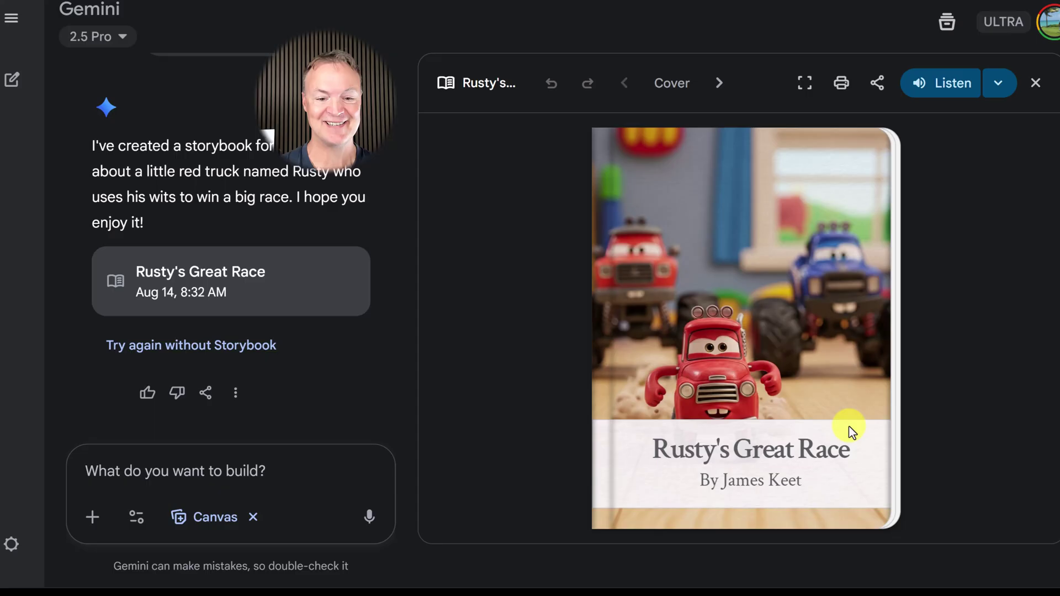
- Read Rusty's Great Race from the cover to page 2 and start the narration
click(841, 503)
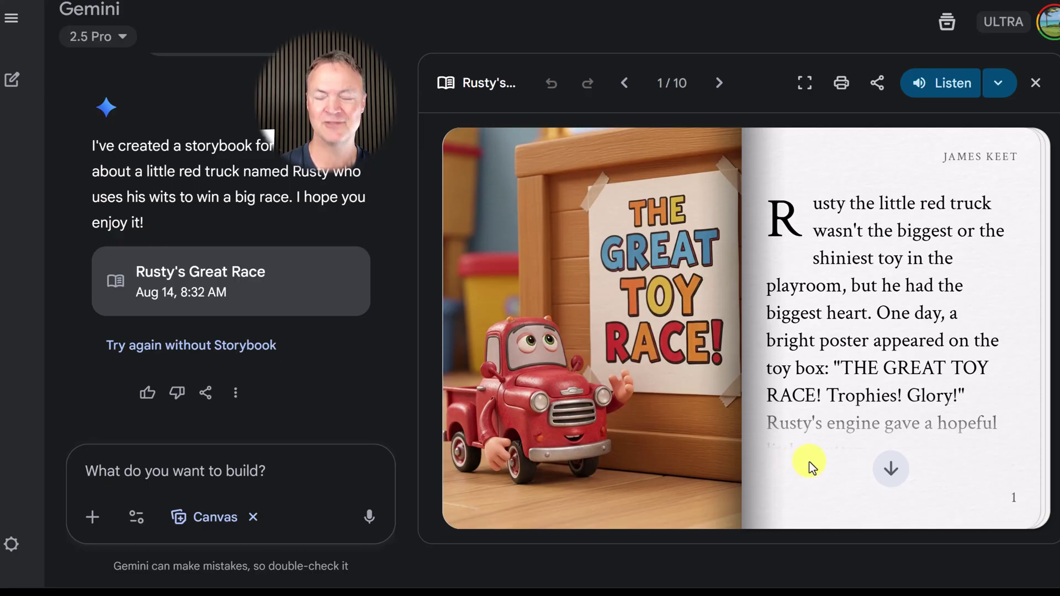
click(892, 474)
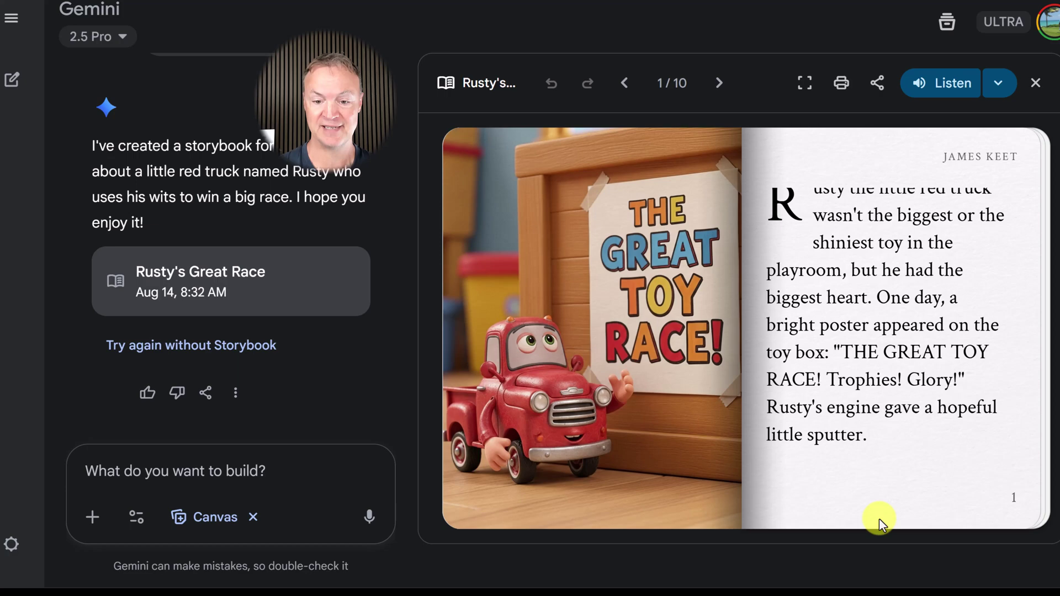
click(954, 481)
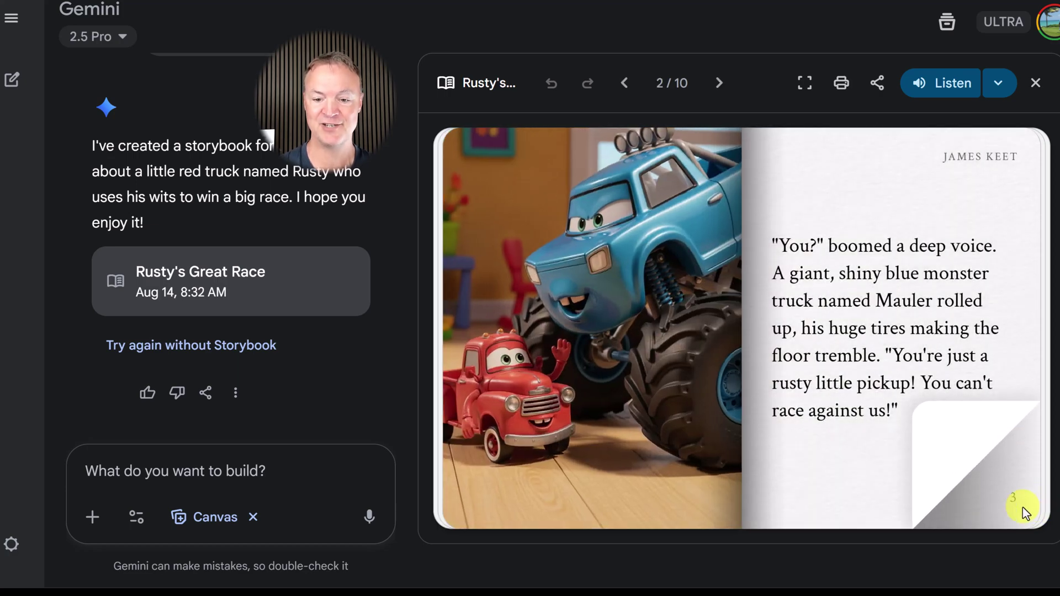
click(453, 513)
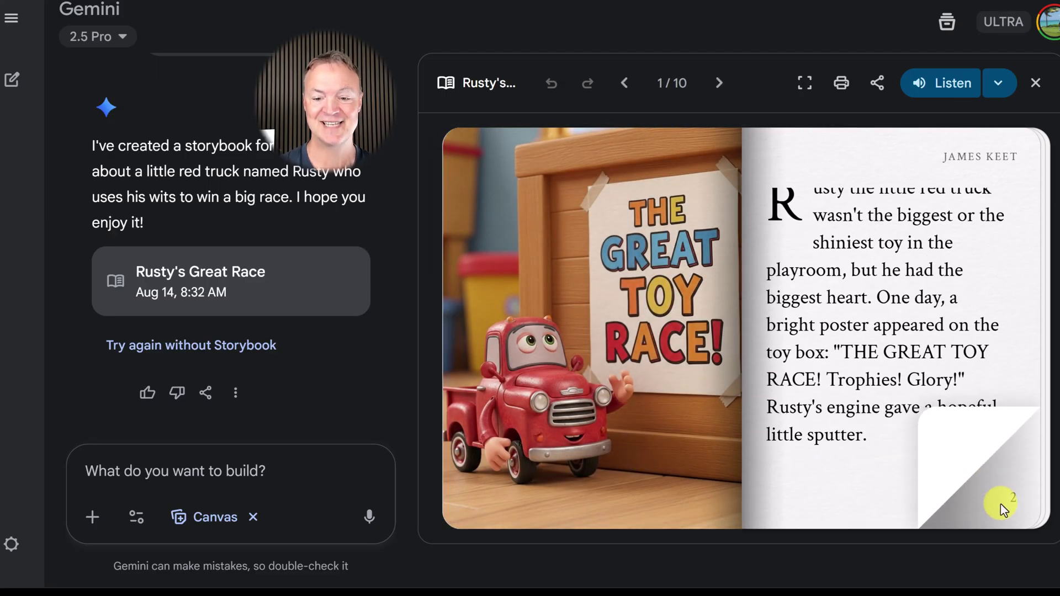
click(1001, 505)
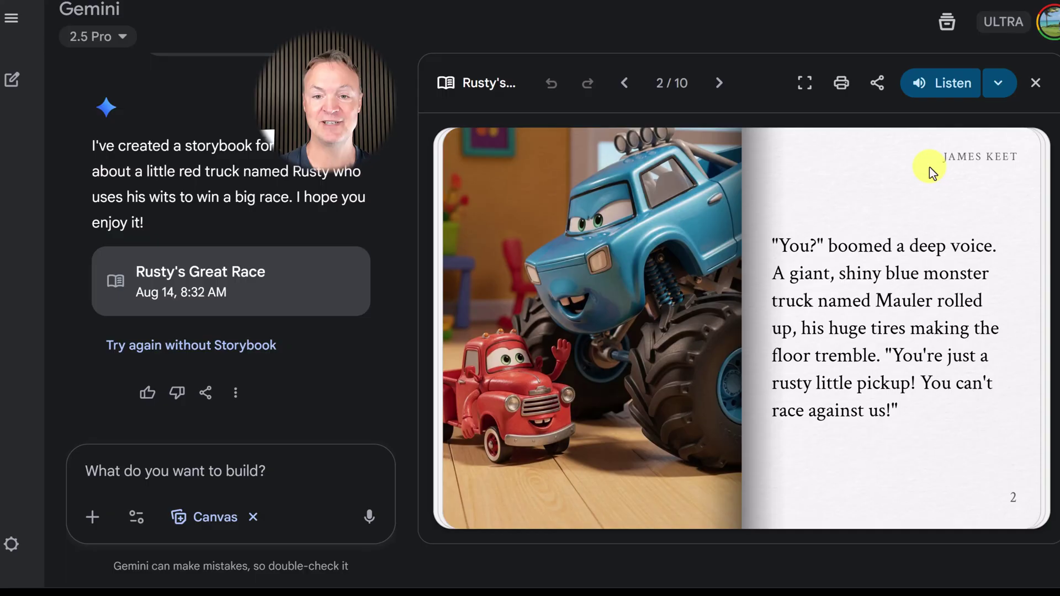
click(945, 83)
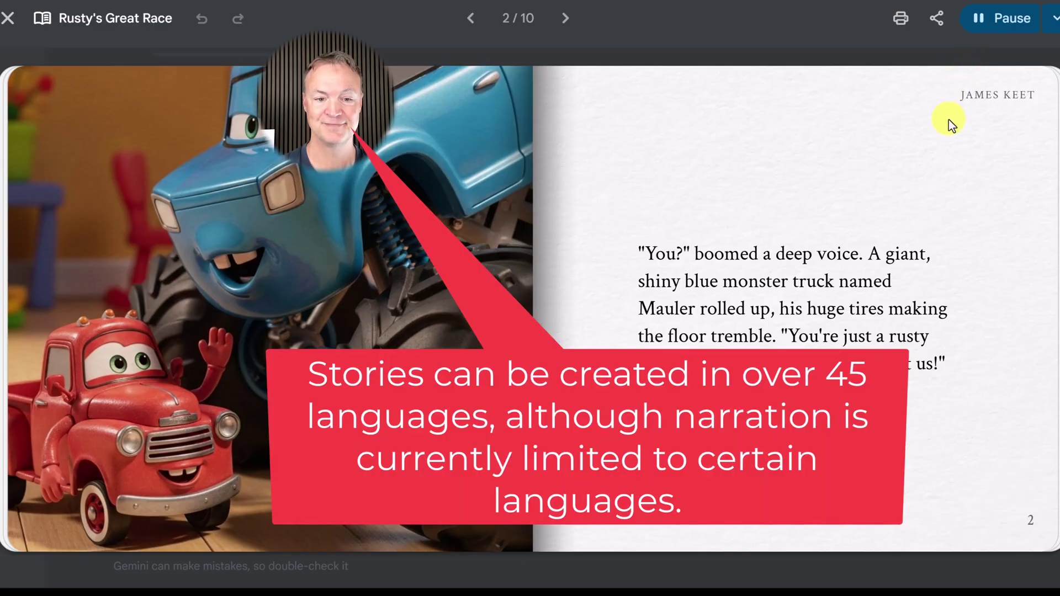
- Pause the narration, view the voice options and dismiss them
click(1011, 32)
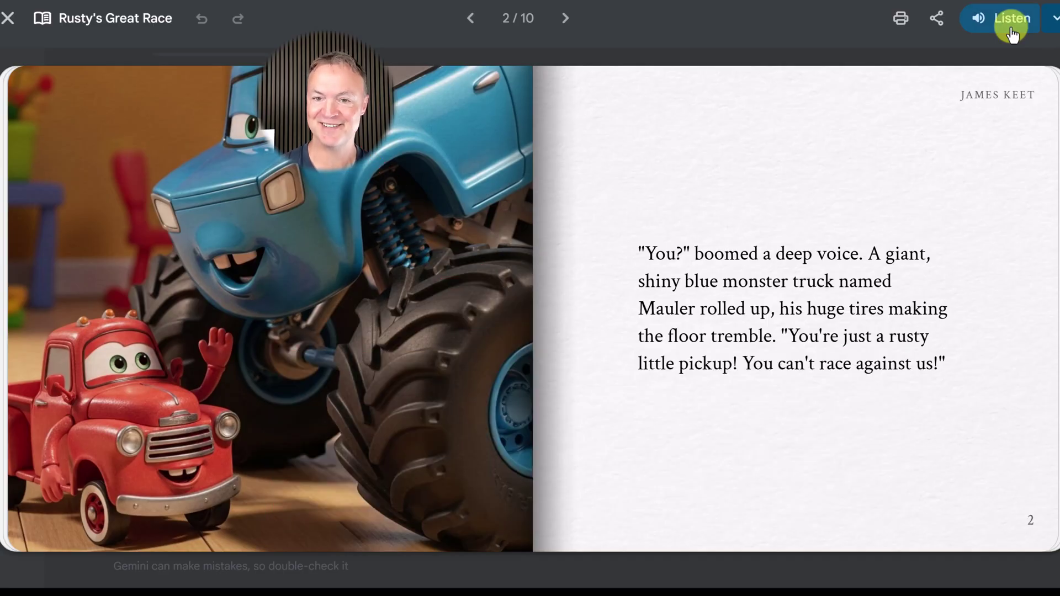
click(1050, 22)
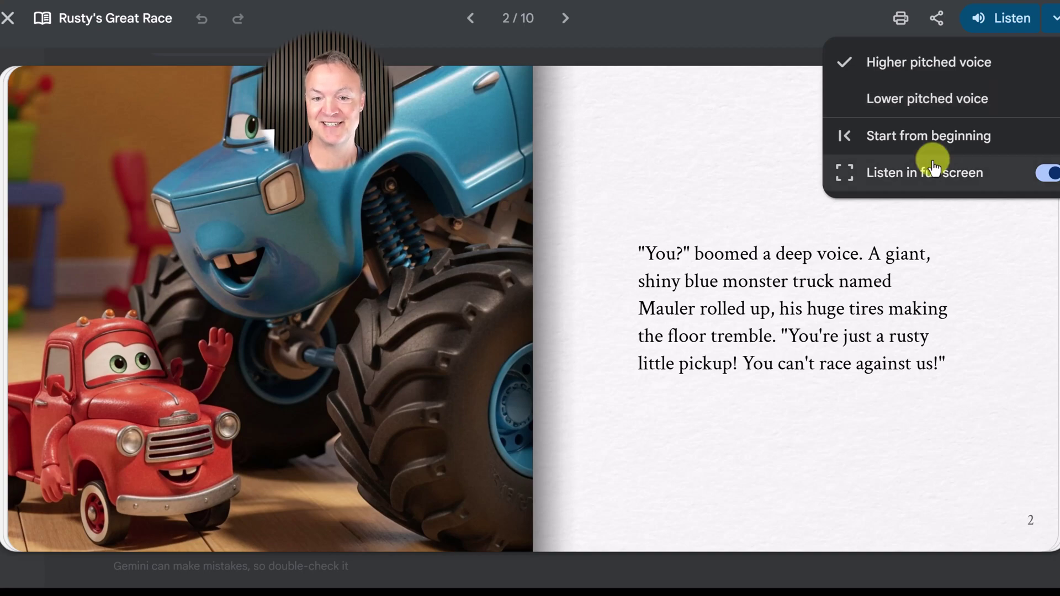
click(800, 47)
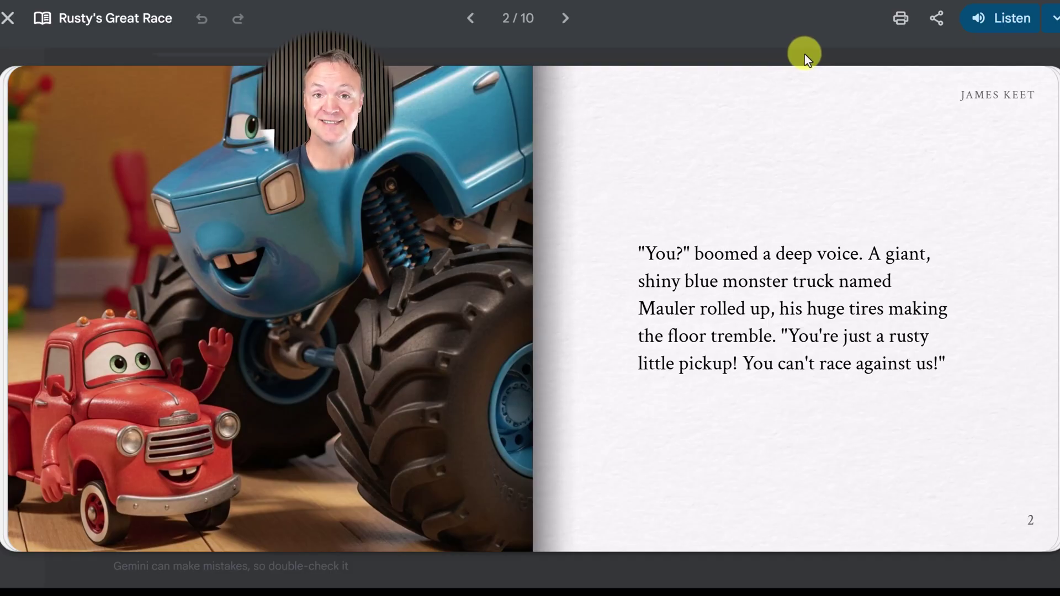
- Create and copy a public share link for Rusty's Great Race, then dismiss the dialog
click(937, 33)
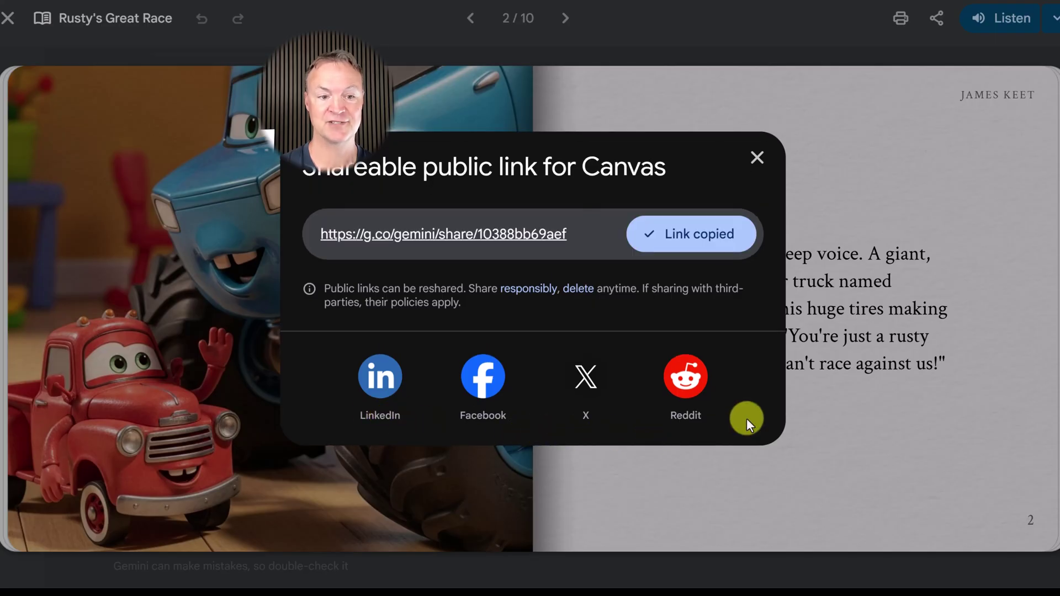
click(696, 236)
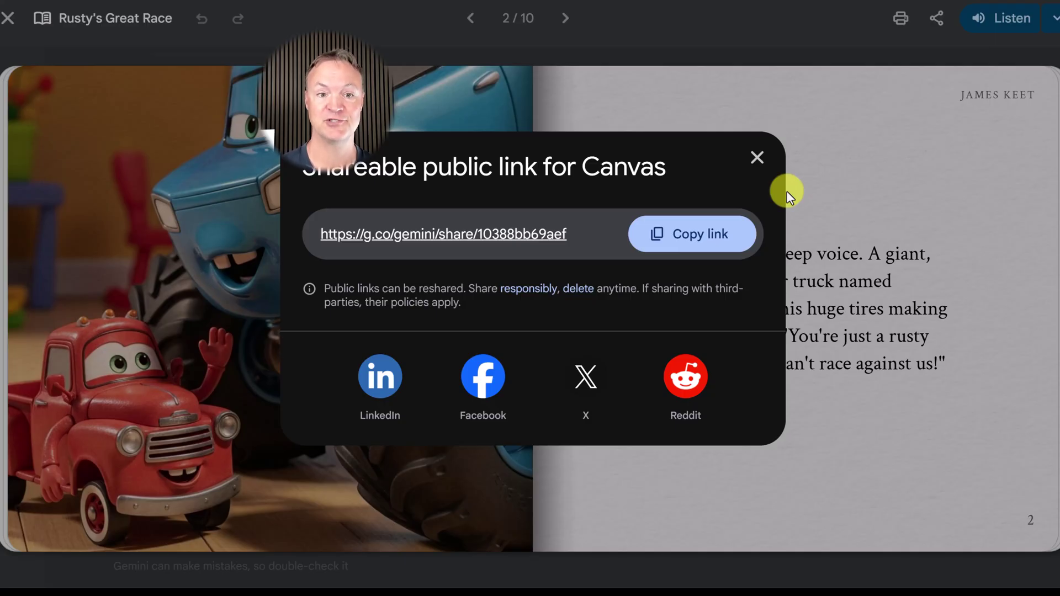
click(758, 158)
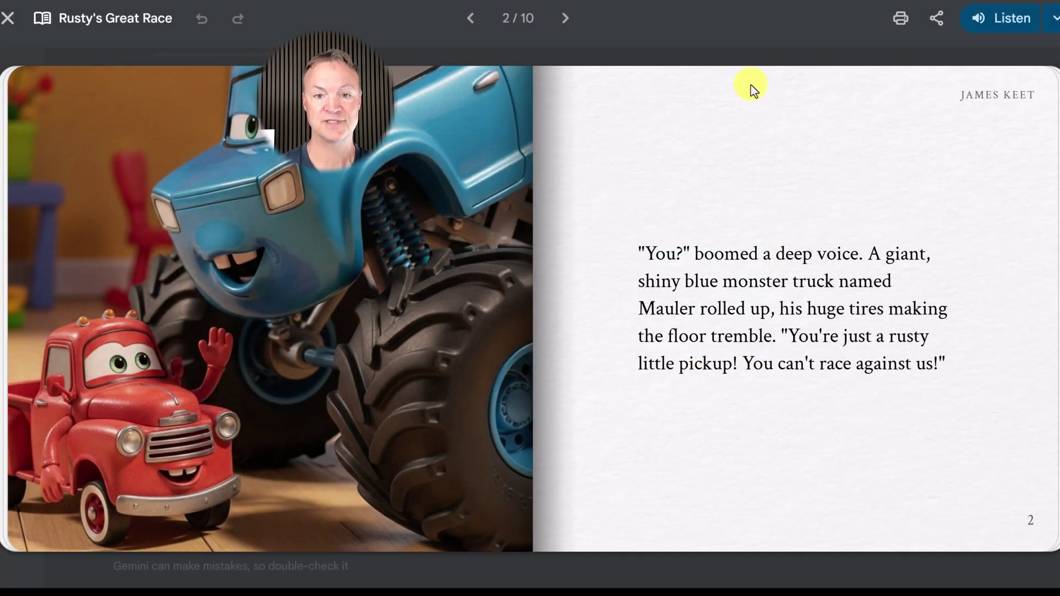
- Leave full-screen reading and turn the Rusty storybook to page 3
click(12, 17)
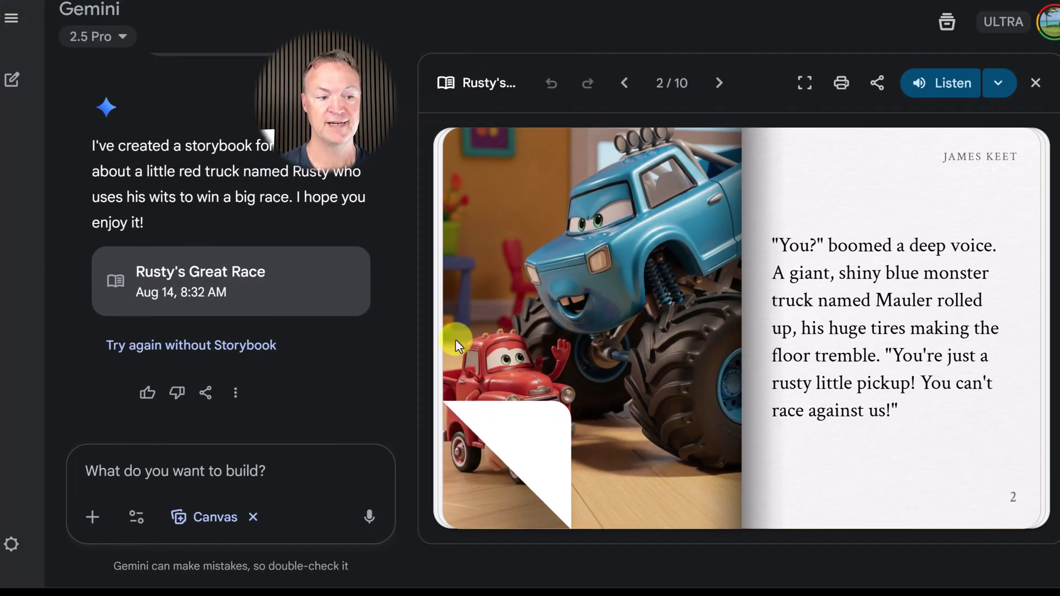
click(852, 271)
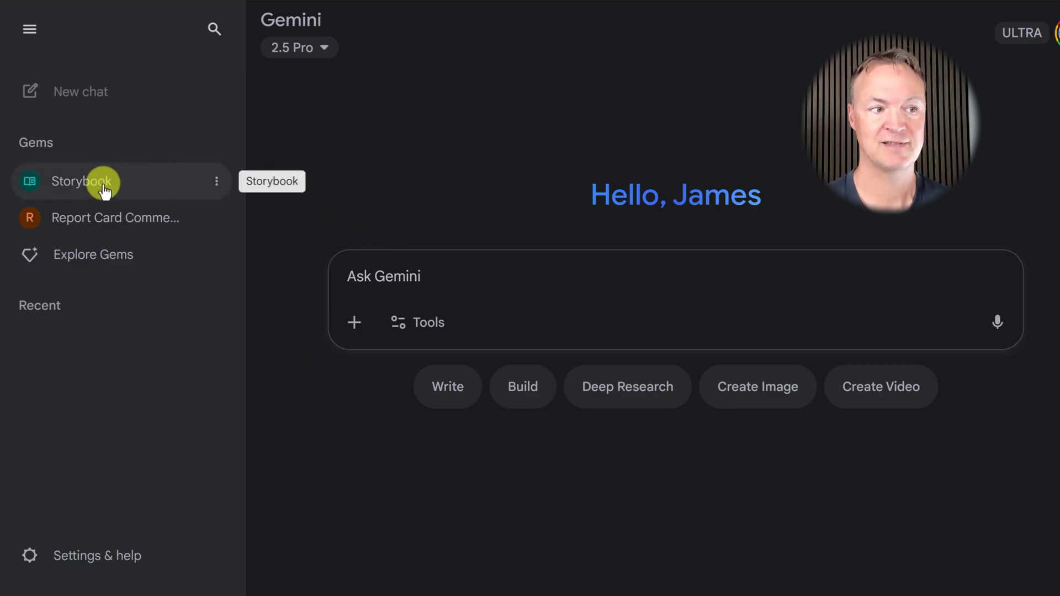
- Open the Storybook gem from the sidebar's Gems list
click(81, 190)
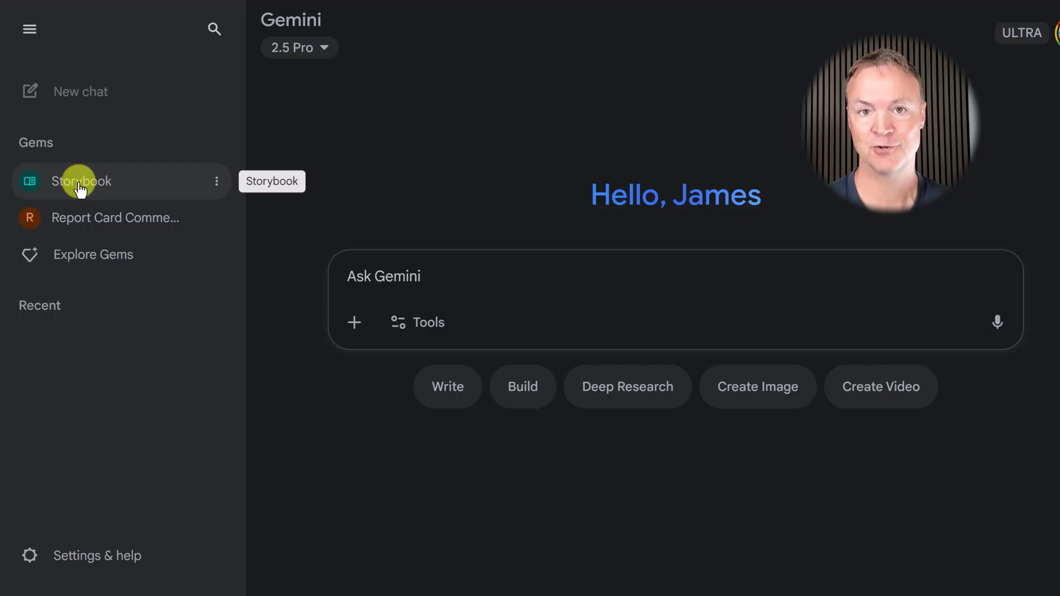
click(80, 189)
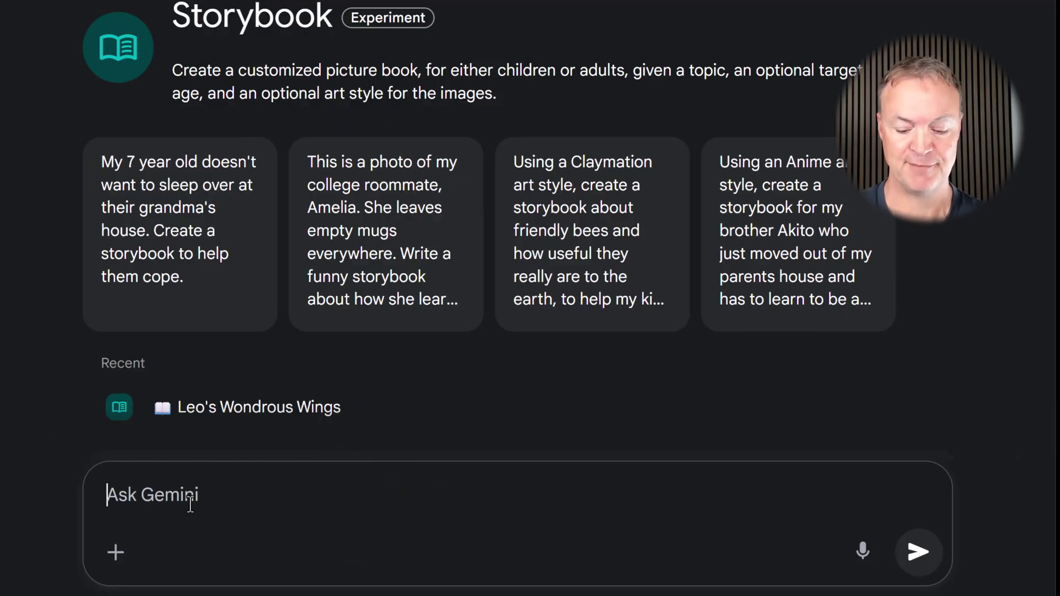
- Submit the prompt for a soft-focus story about shy kitten Jasper getting glasses
text(Write a story about a shy little kitten named Jasper who is worried about getting glasses. When he puts them on, he discovers he can see hidden wonders in the world, like patterns on butterfly wings and the smiles on his friends' faces. The illustration style should be soft focus.)
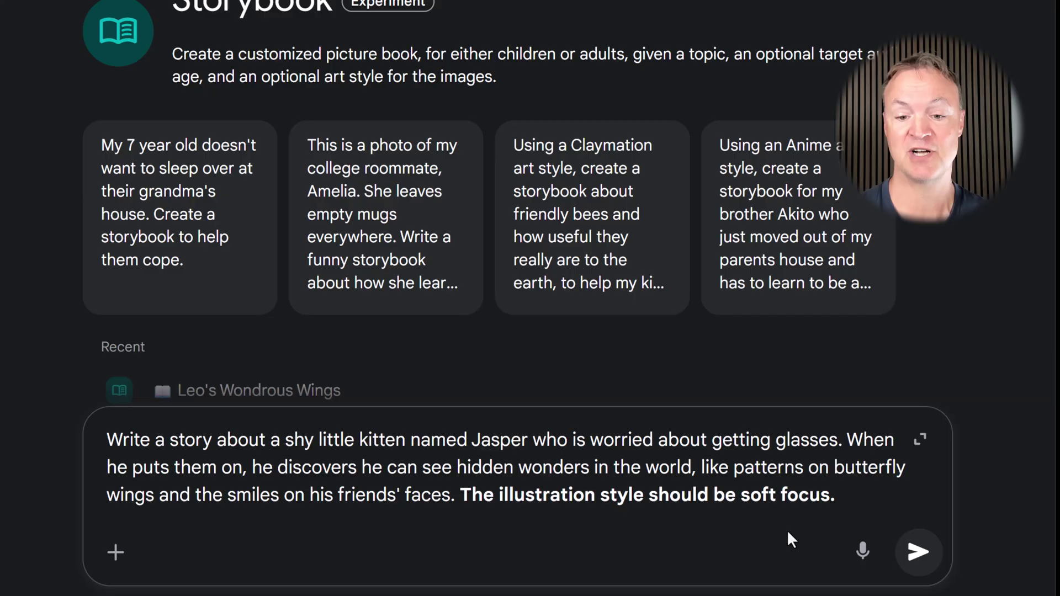
click(918, 553)
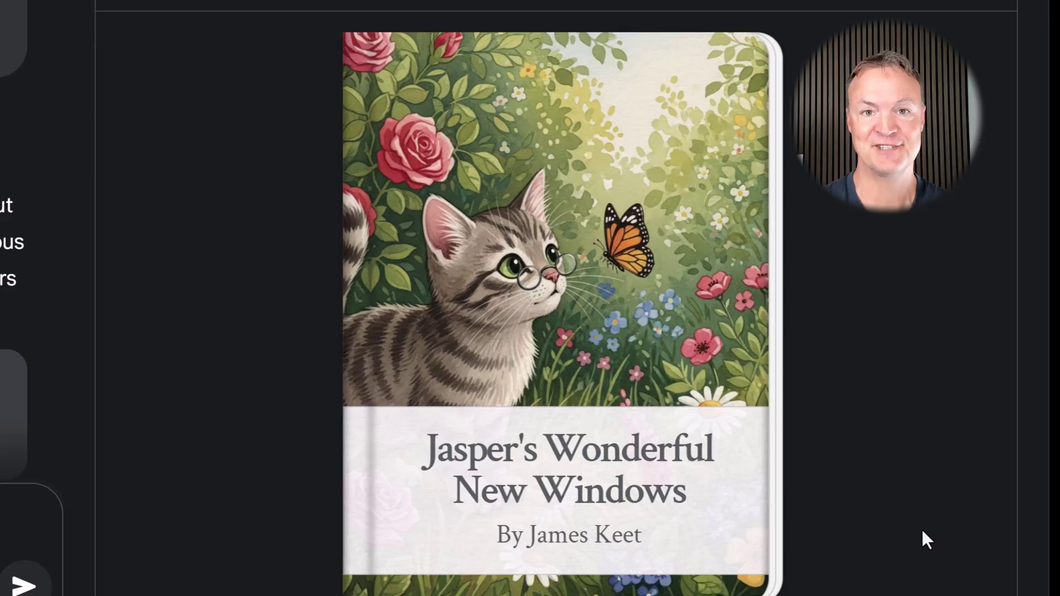
- Read Jasper's Wonderful New Windows from the cover through to the final page 10
click(678, 500)
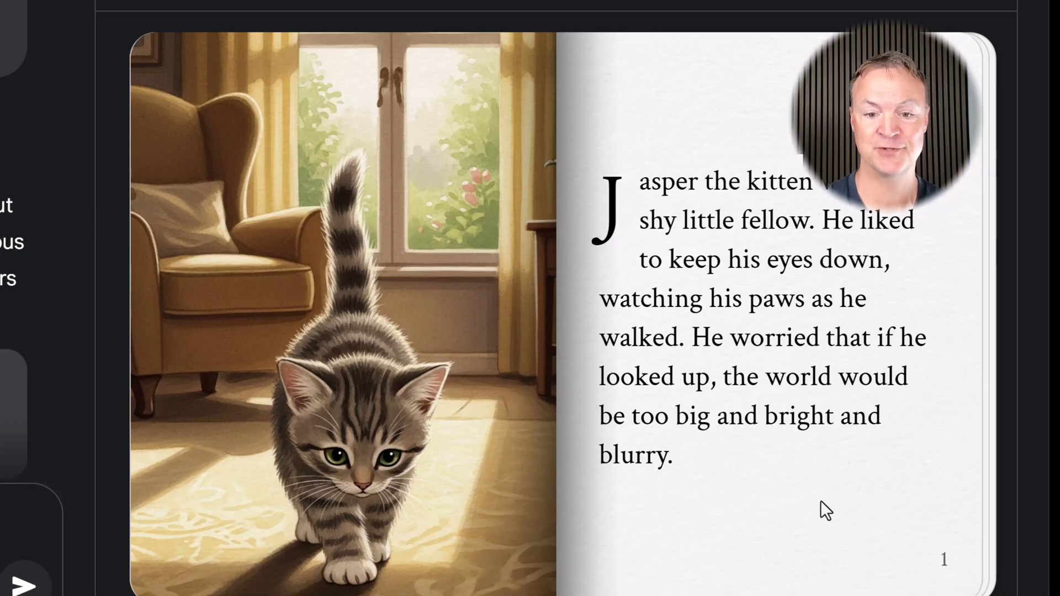
click(856, 502)
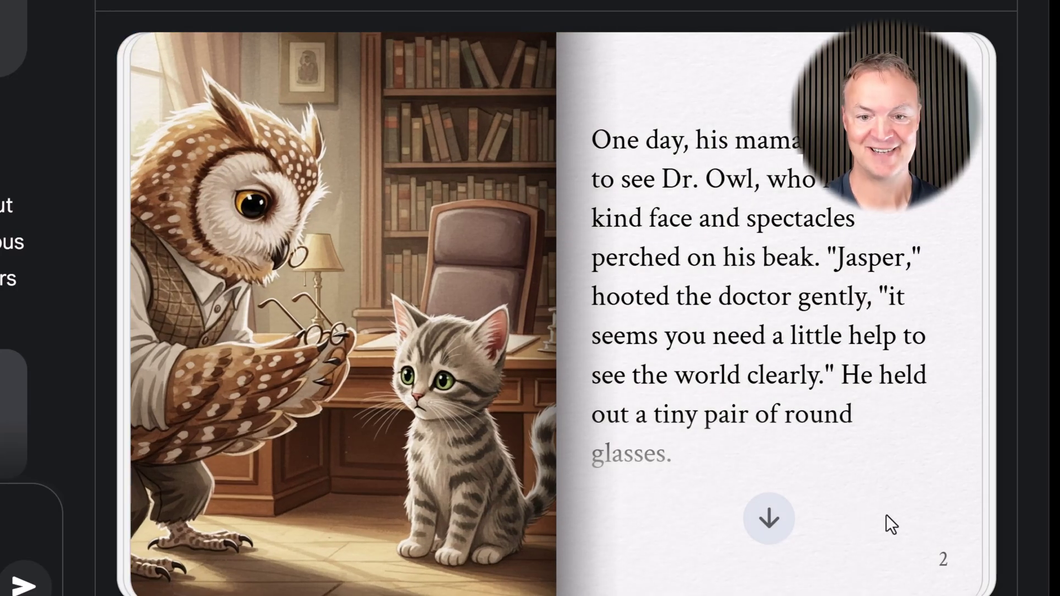
click(874, 514)
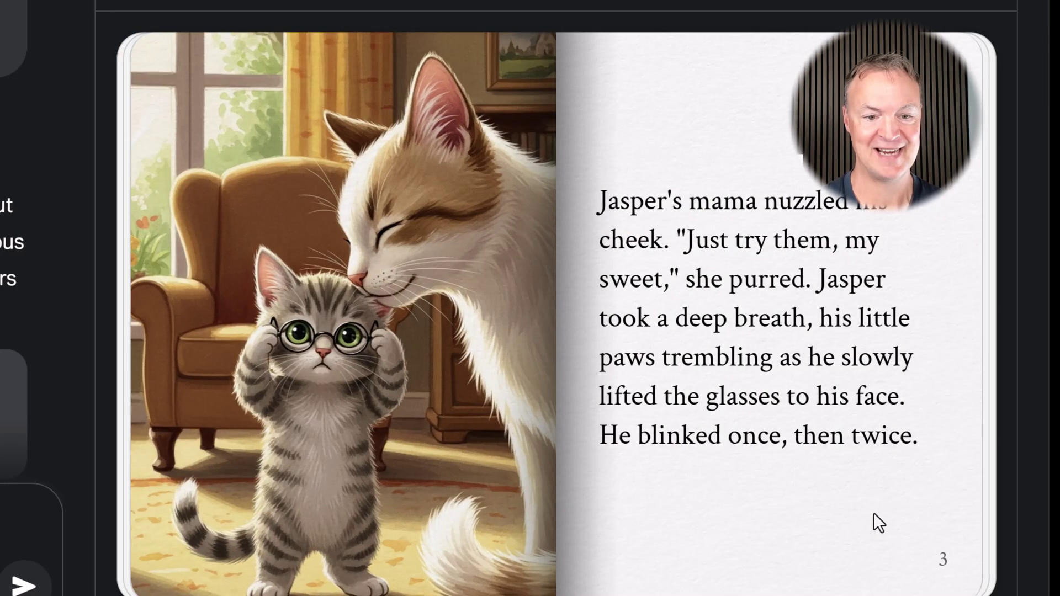
click(858, 517)
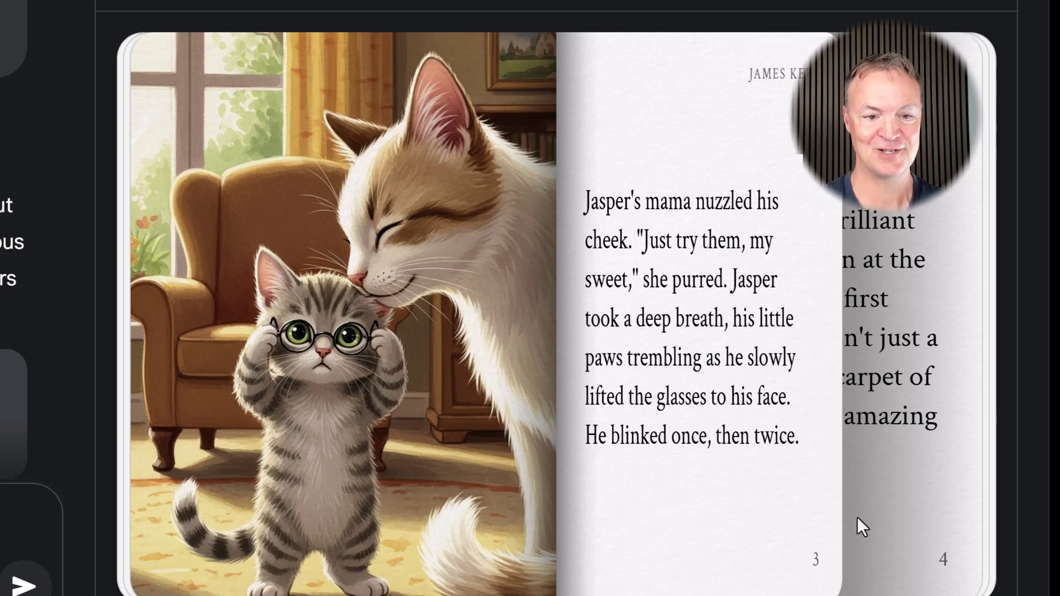
click(856, 516)
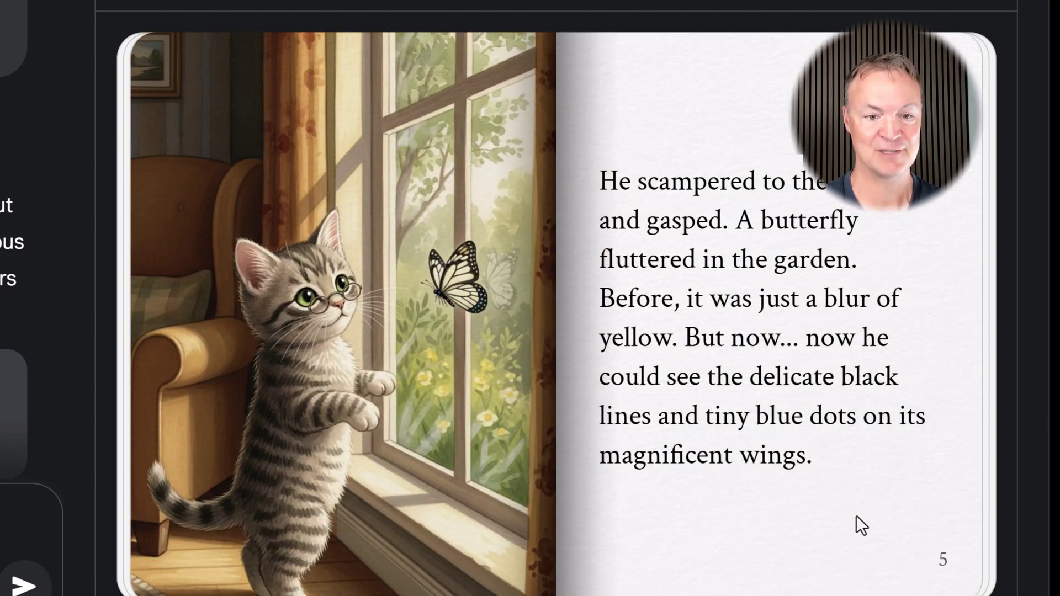
drag(925, 512, 901, 486)
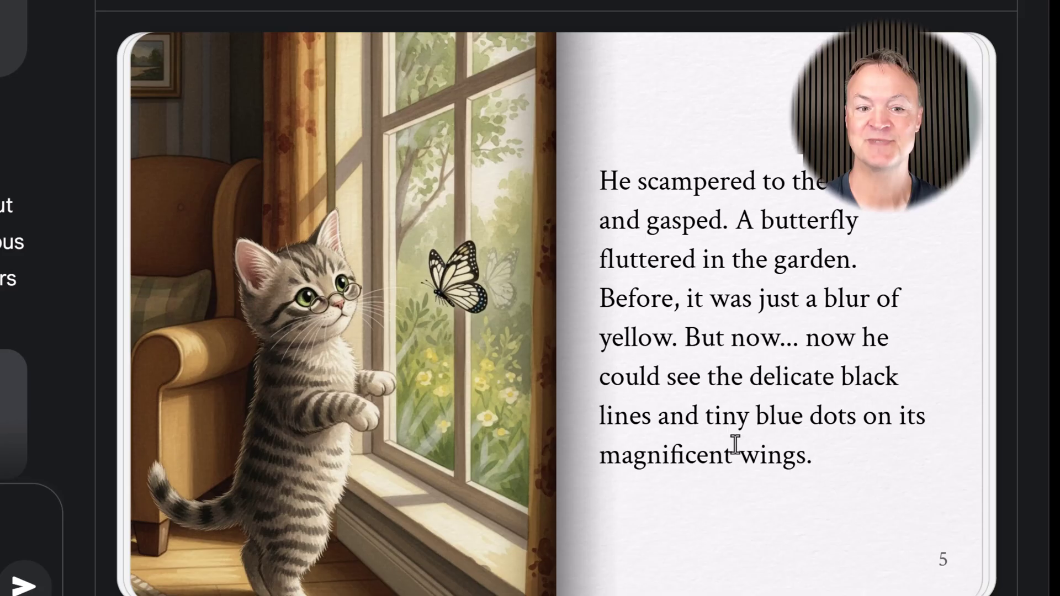
click(827, 513)
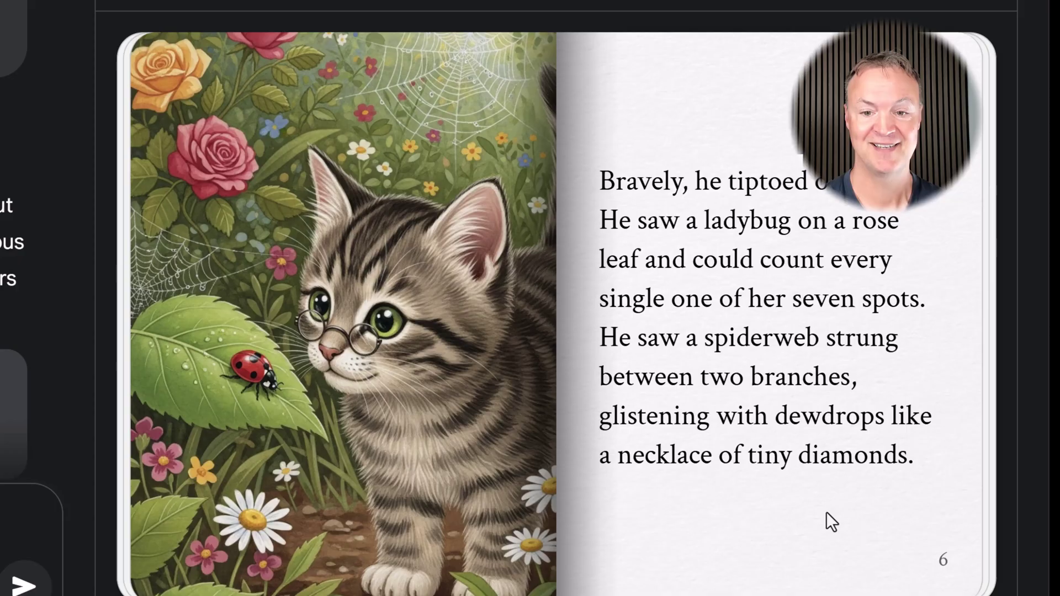
click(826, 512)
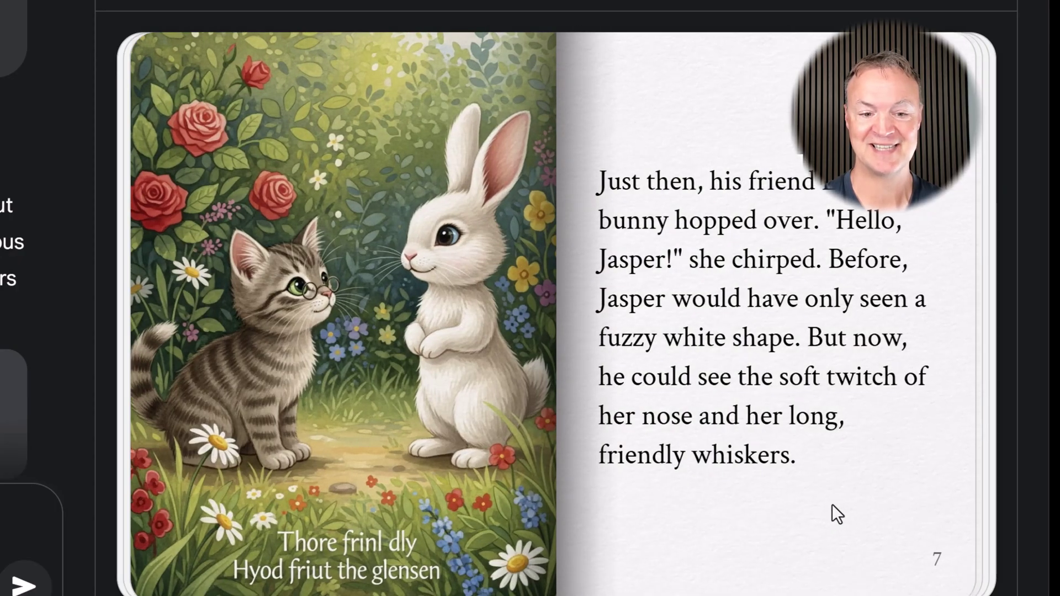
click(832, 506)
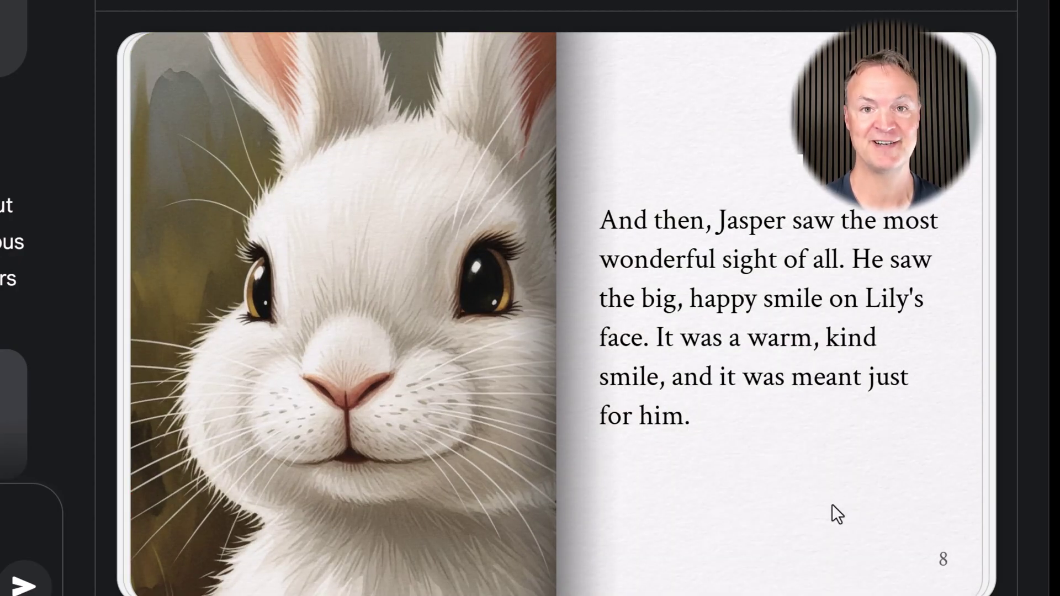
click(877, 474)
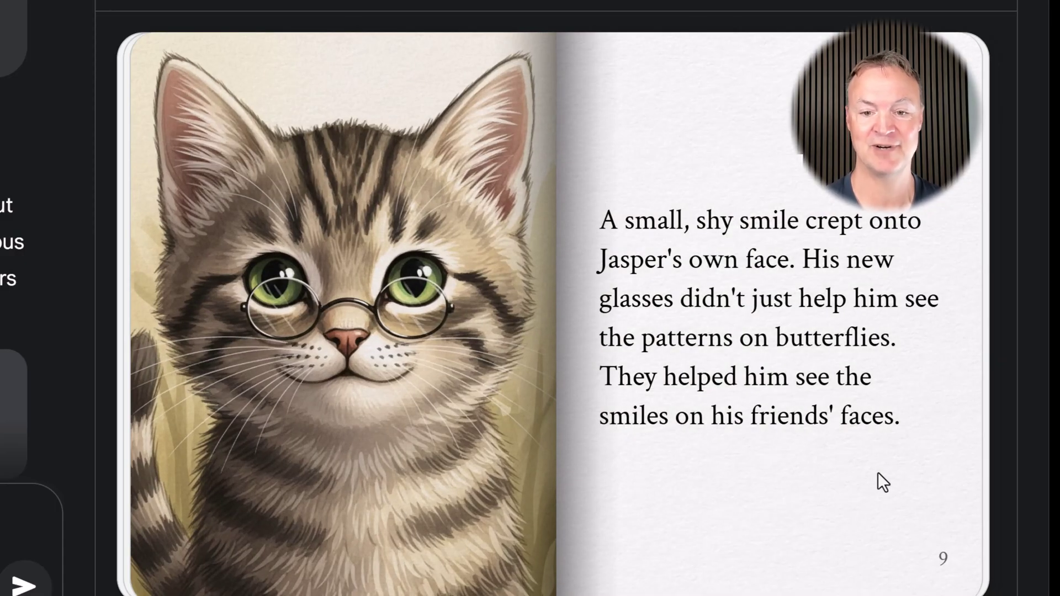
click(879, 474)
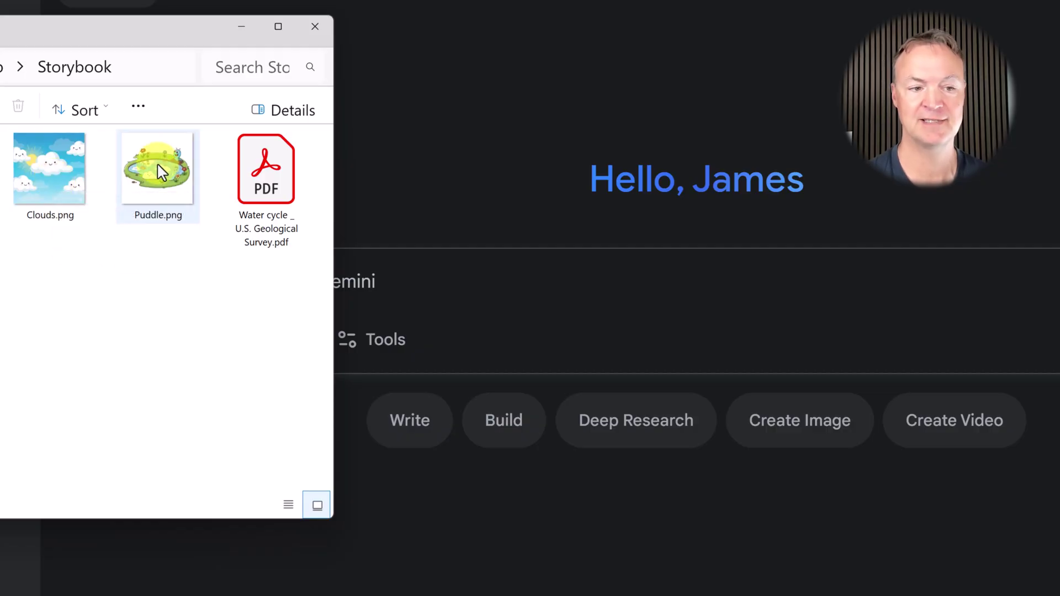
- Preview the Water cycle U.S. Geological Survey PDF in the Storybook folder
double_click(263, 188)
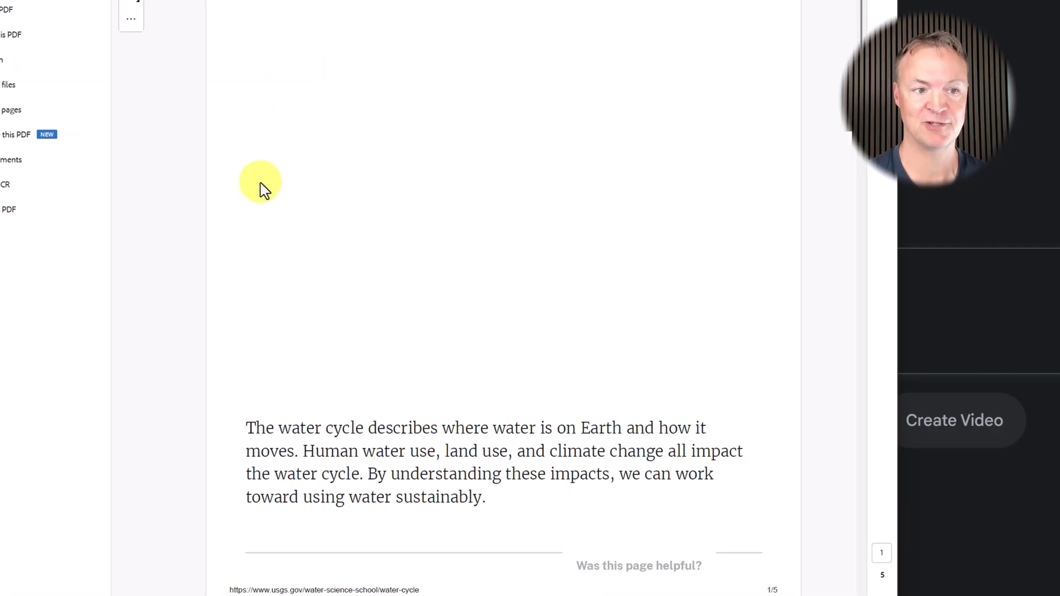
scroll(450, 331, down, 1)
scroll(444, 322, down, 3)
scroll(444, 322, down, 2)
scroll(445, 321, down, 2)
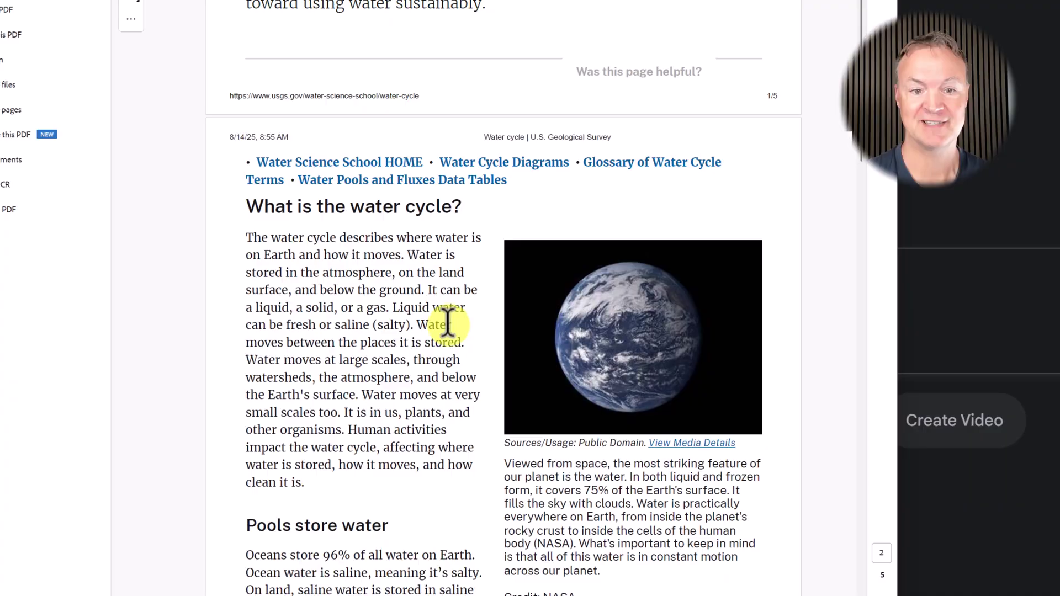
scroll(446, 320, down, 2)
scroll(448, 317, down, 2)
scroll(449, 318, down, 1)
scroll(450, 320, down, 1)
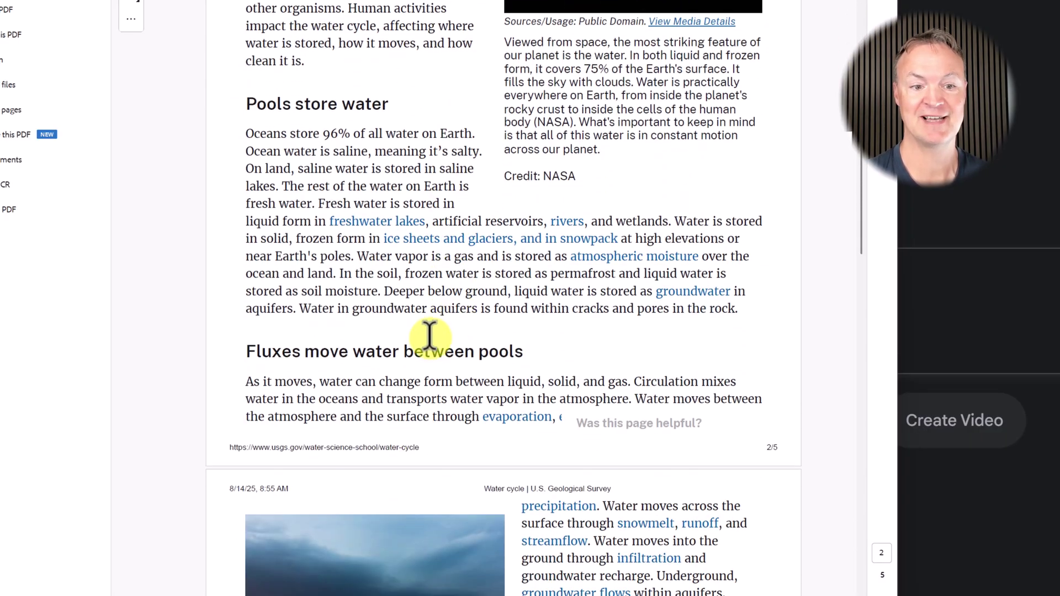
scroll(426, 339, down, 2)
scroll(450, 340, down, 1)
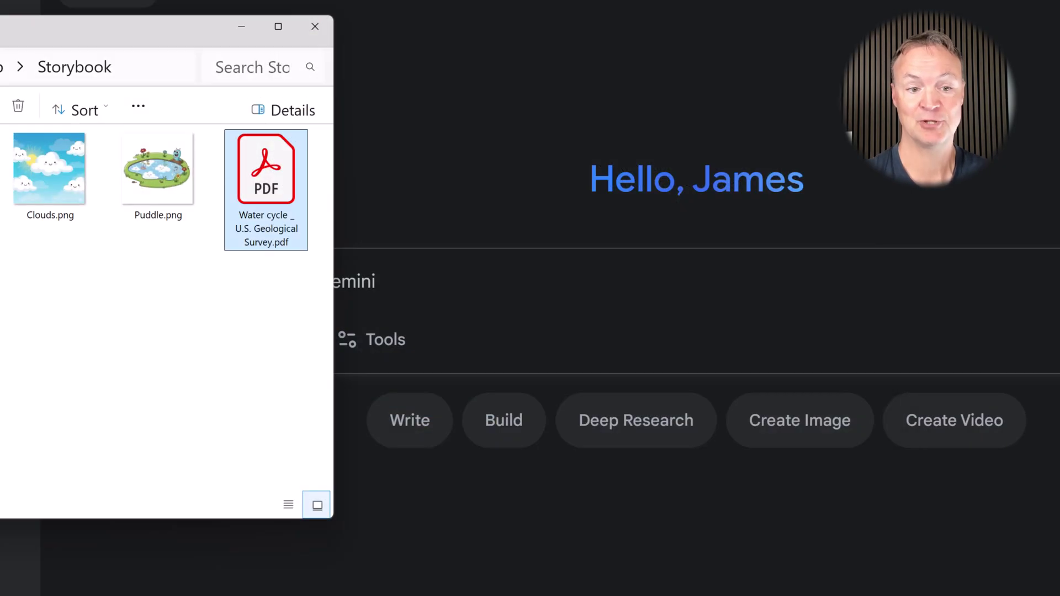
- Attach Clouds.png, Puddle.png and the water cycle PDF, paste the Droplet Dave prompt and submit it
mouse_move(282, 309)
mouse_down()
mouse_move(34, 152)
mouse_move(447, 317)
mouse_up()
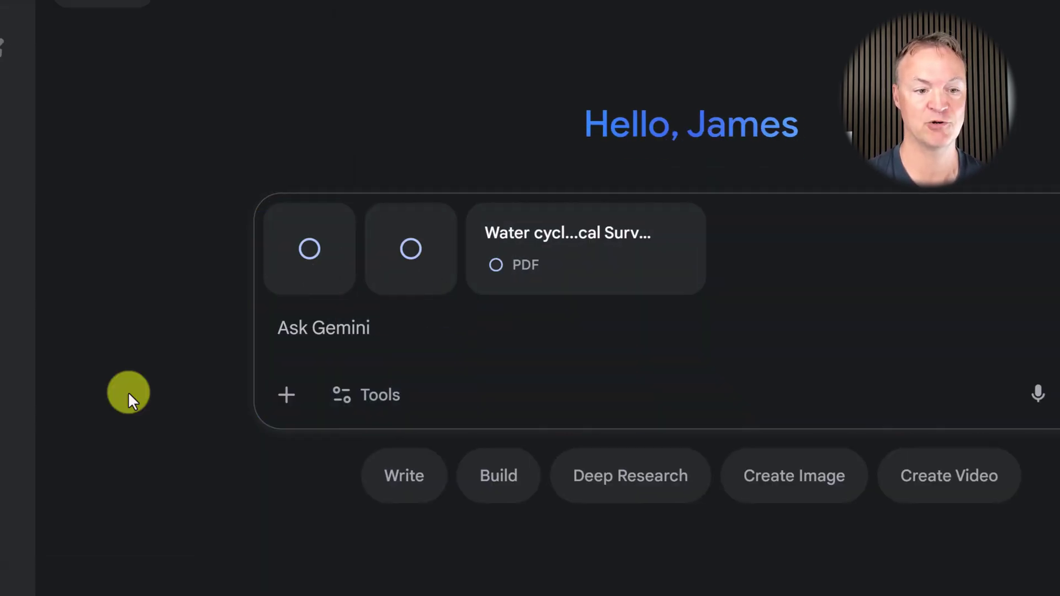
click(160, 328)
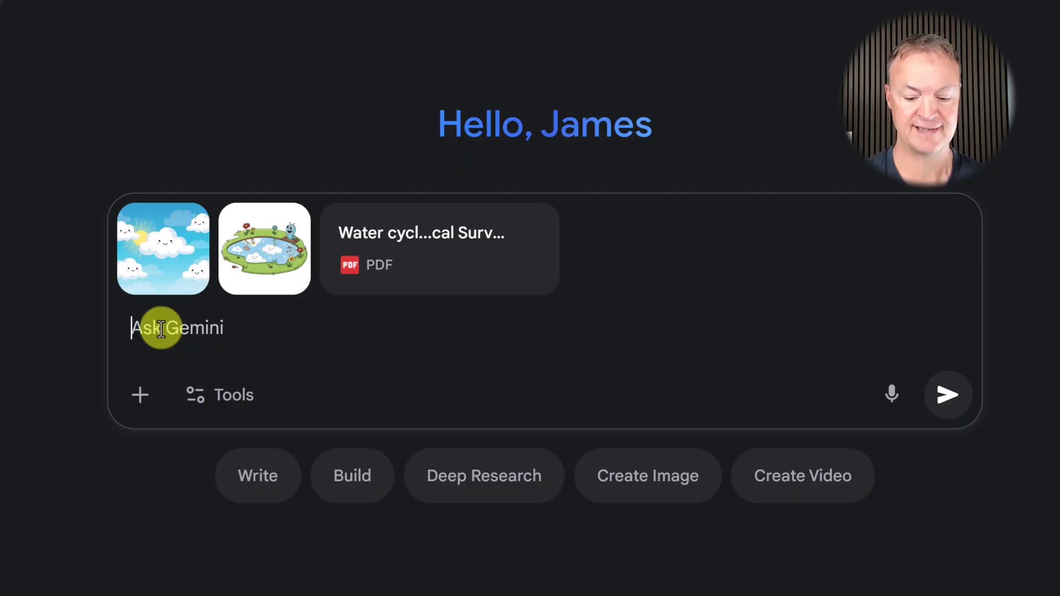
text(Create a storybook for a 7-year-old that explains the water cycle, using the information in the attached document. The main character is a happy water droplet named Droplet Dave. Tell the story of his adventure: getting warmed up by the sun, floating up to join the clouds, and then falling back down as rain to make puddles. Use the uploaded images as inspiration. Make the illustration style a whimsical and bright cartoon style.)
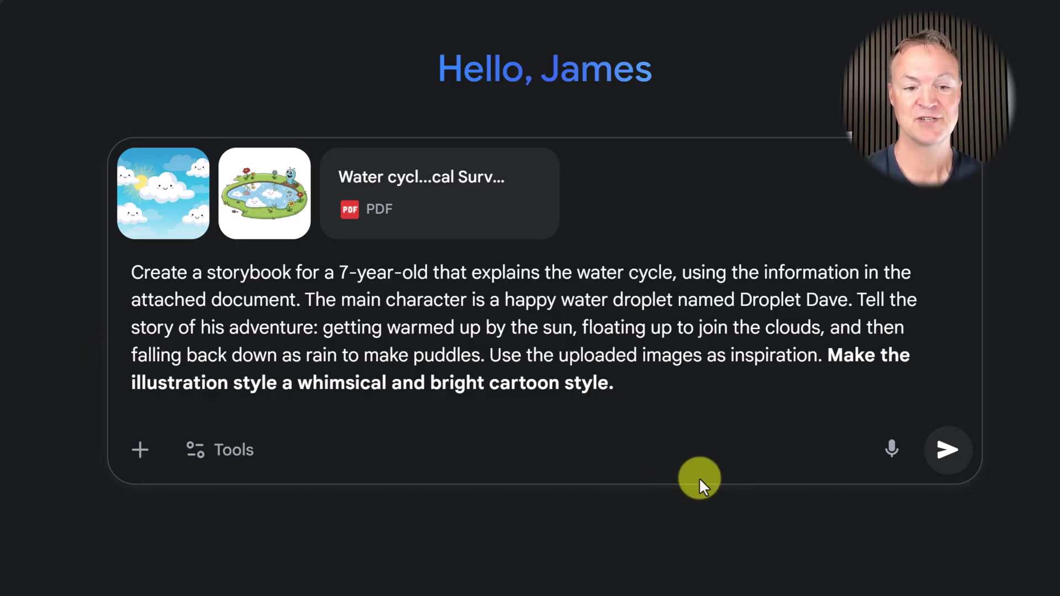
click(952, 451)
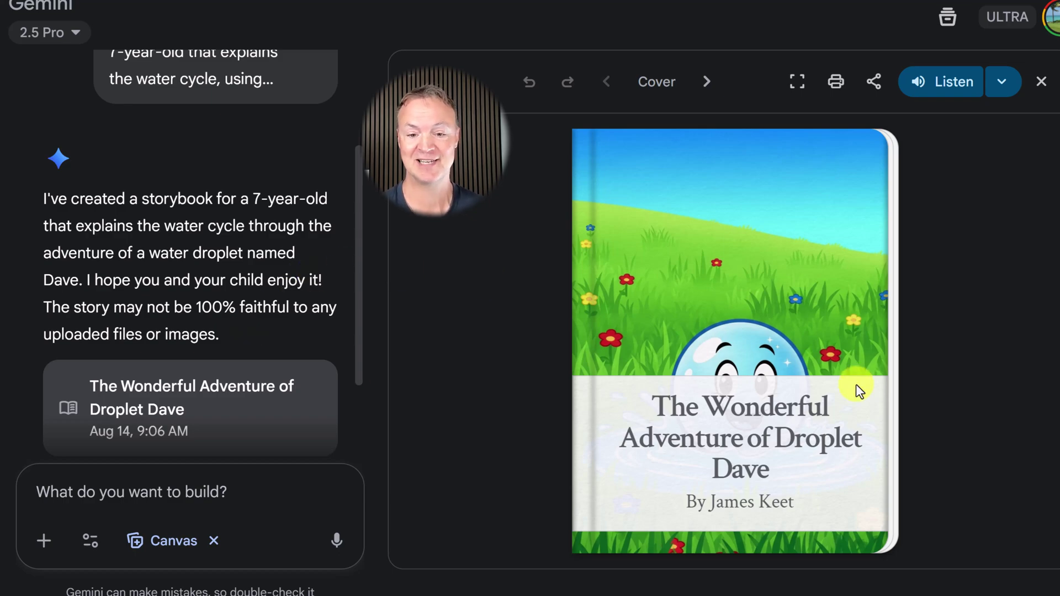
- Read the Droplet Dave storybook from the cover through all ten pages
click(862, 450)
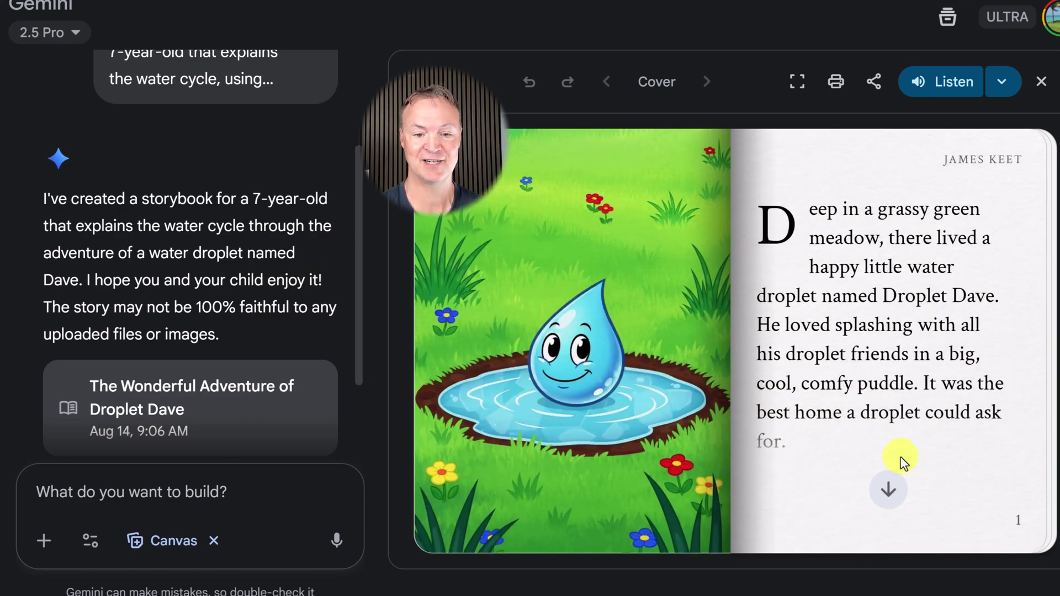
click(803, 503)
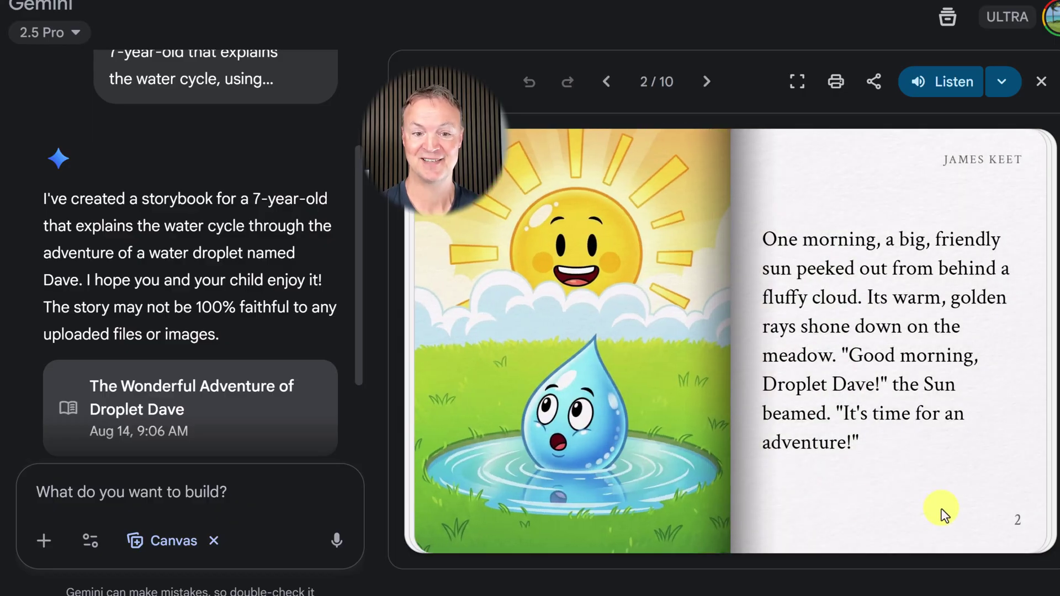
click(950, 516)
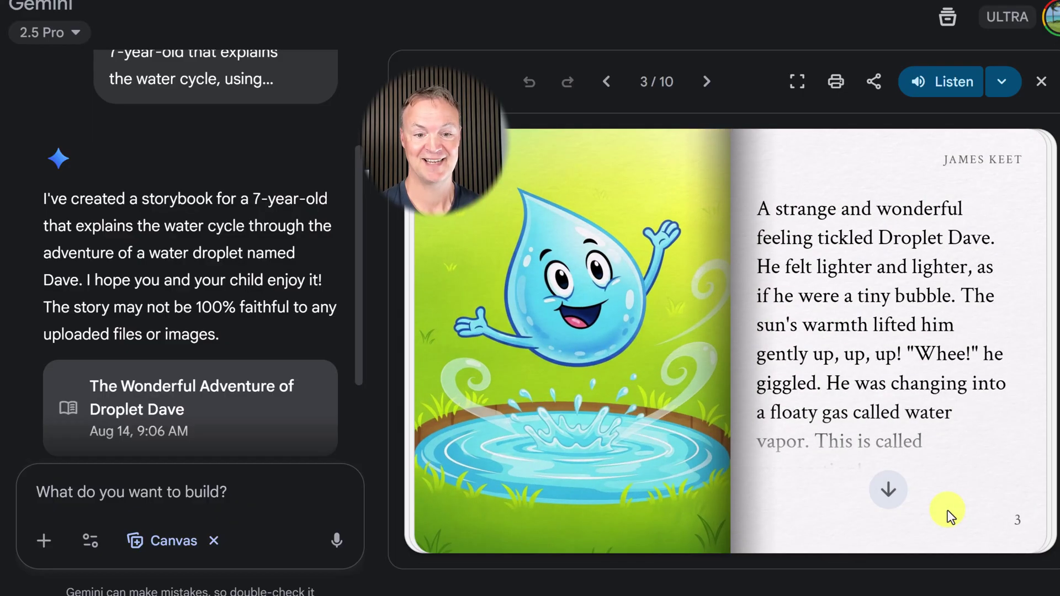
click(834, 500)
click(885, 503)
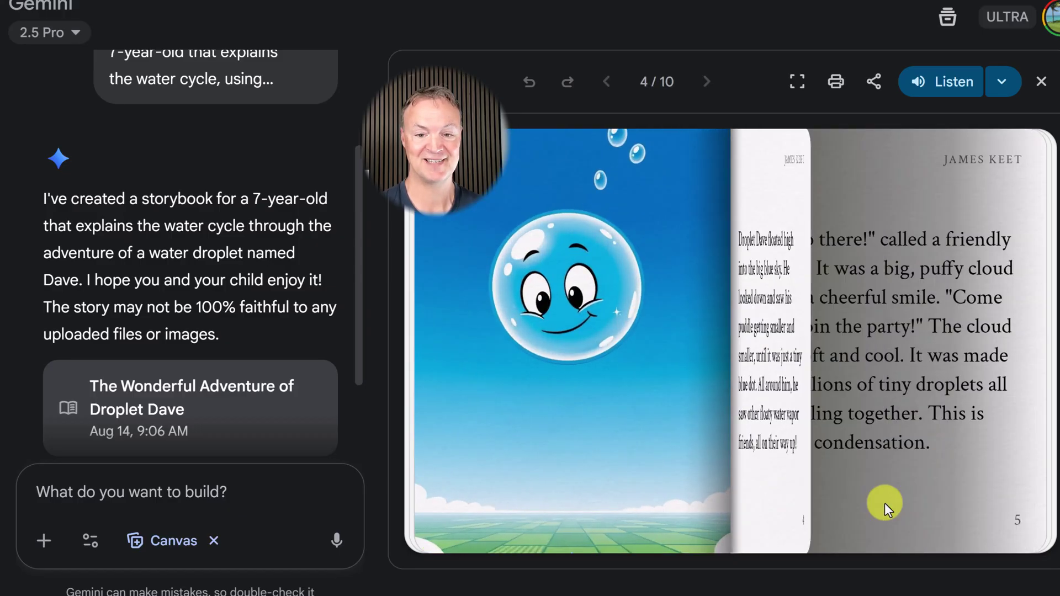
click(887, 507)
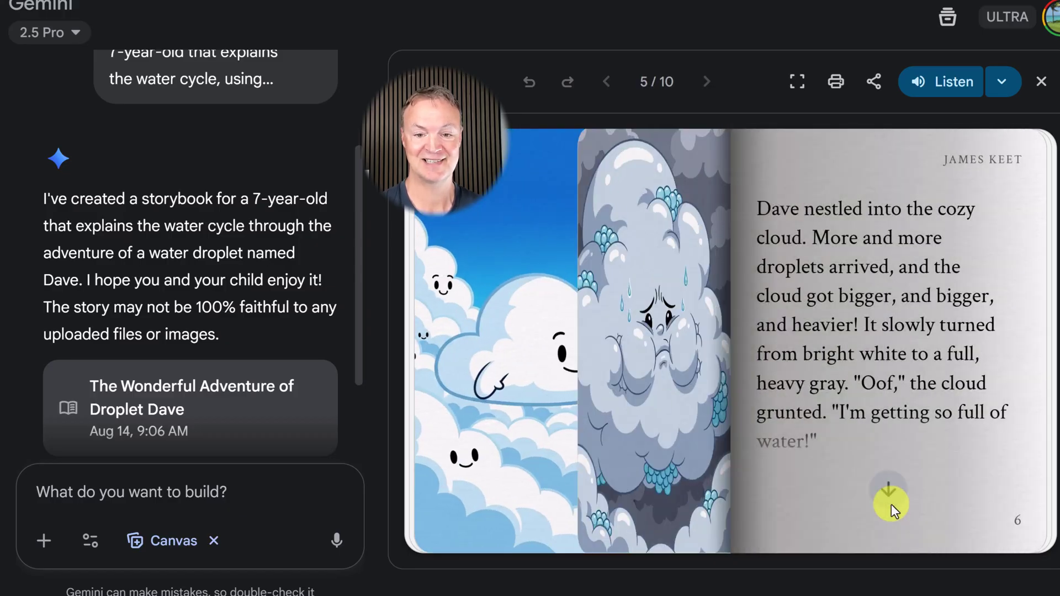
click(818, 495)
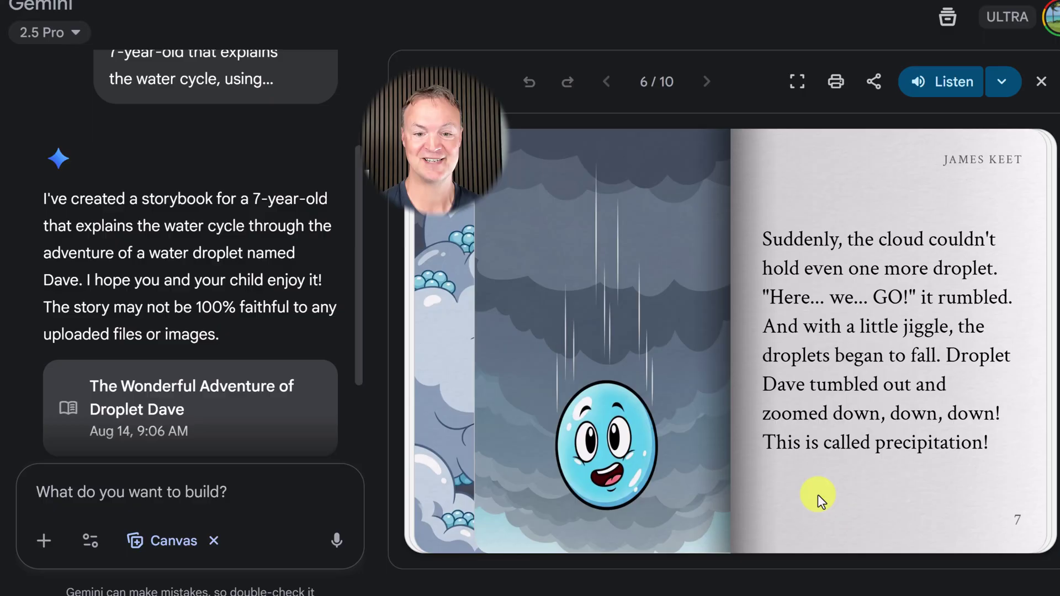
click(850, 496)
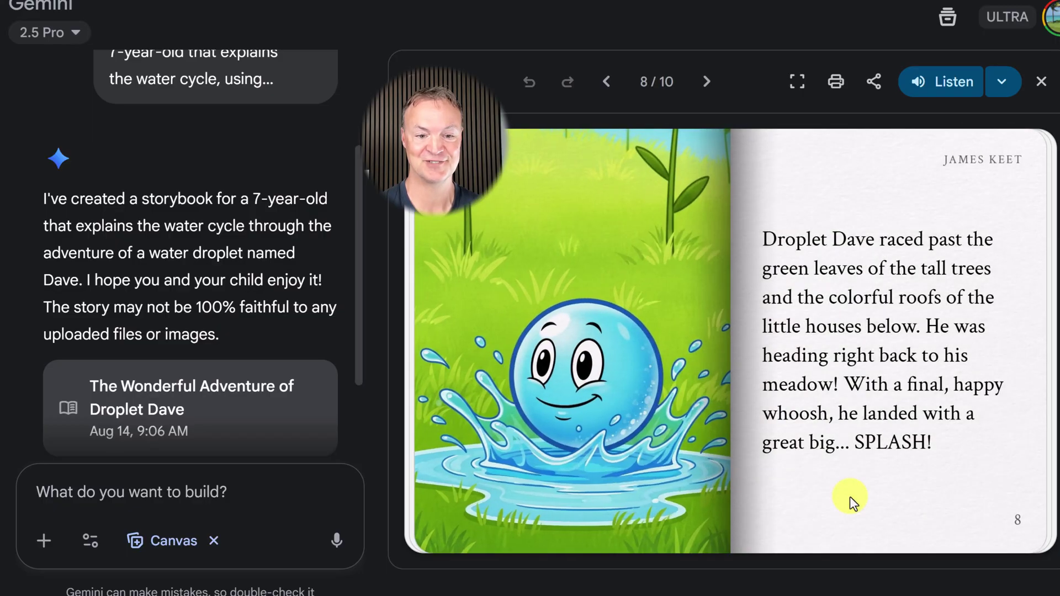
click(850, 496)
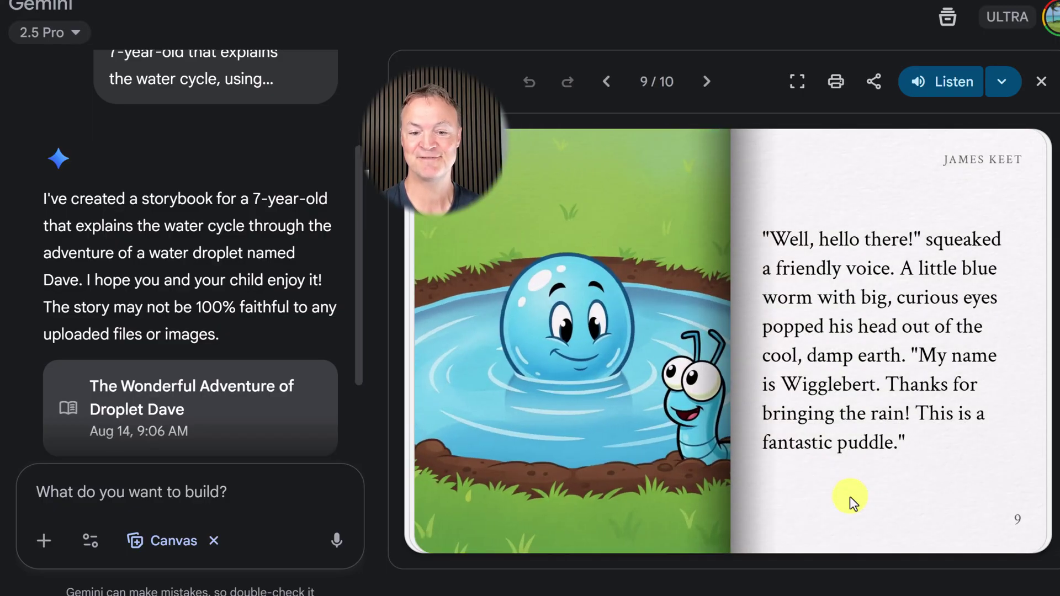
click(850, 497)
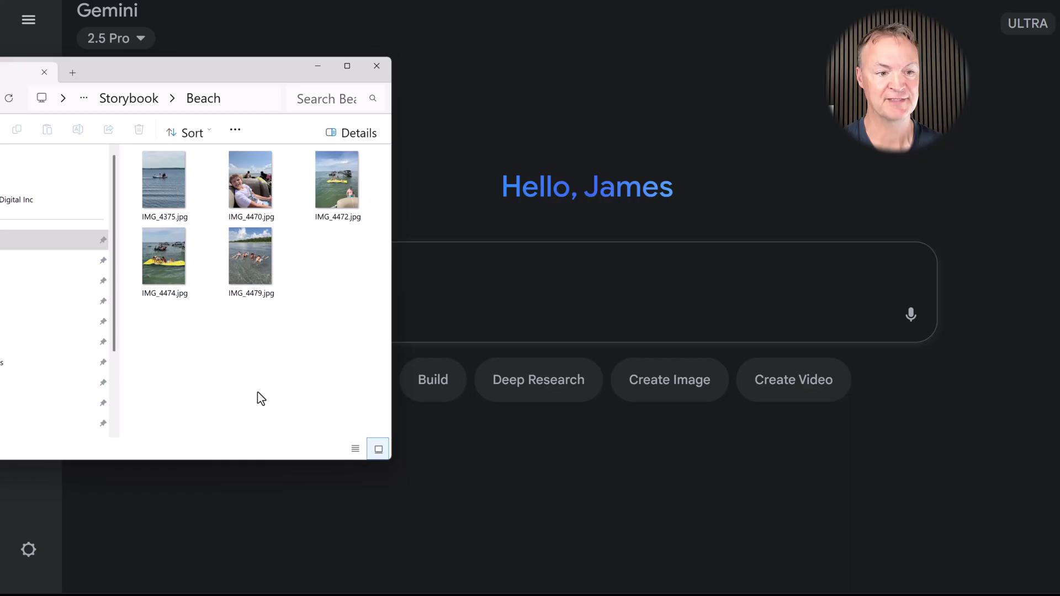
- Select all five beach photos in the Beach folder and drop them into the Gemini prompt
mouse_move(339, 368)
mouse_down()
mouse_move(161, 171)
mouse_move(509, 301)
mouse_up()
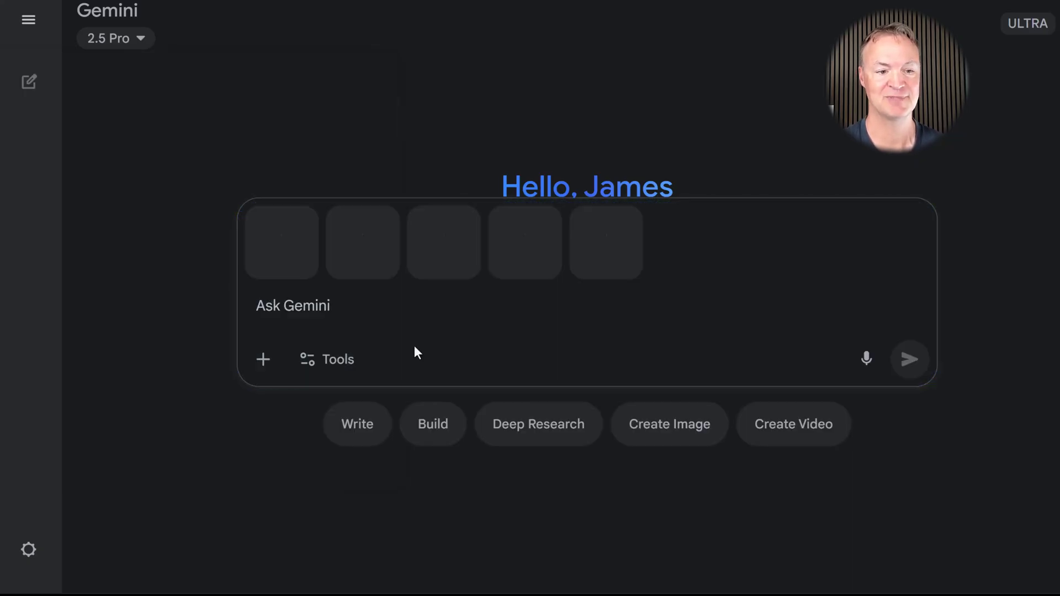
- Paste the beach coloring-book storybook prompt and submit it
key(ctrl+v)
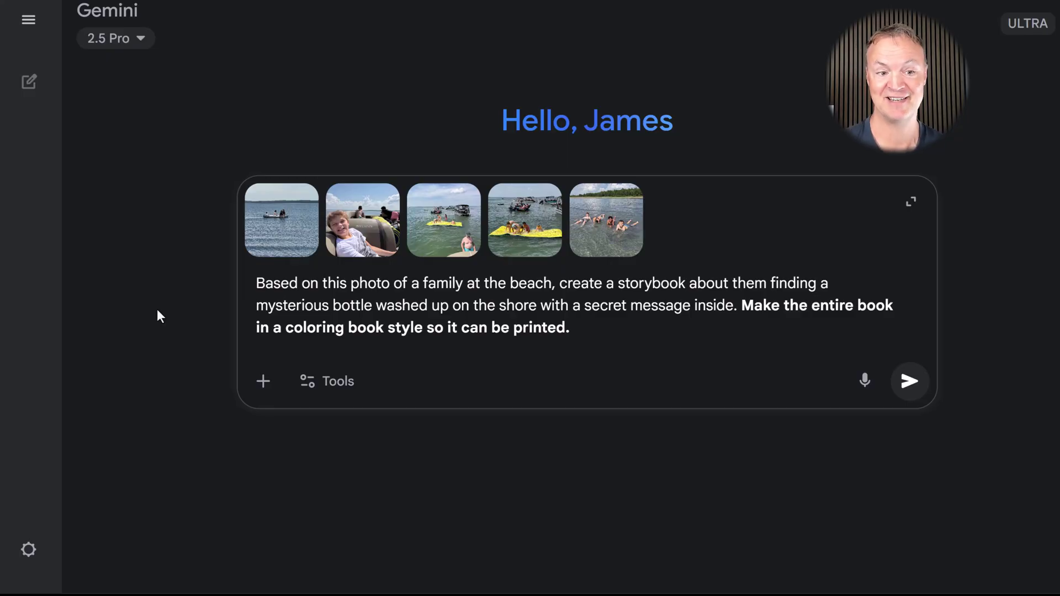
click(910, 387)
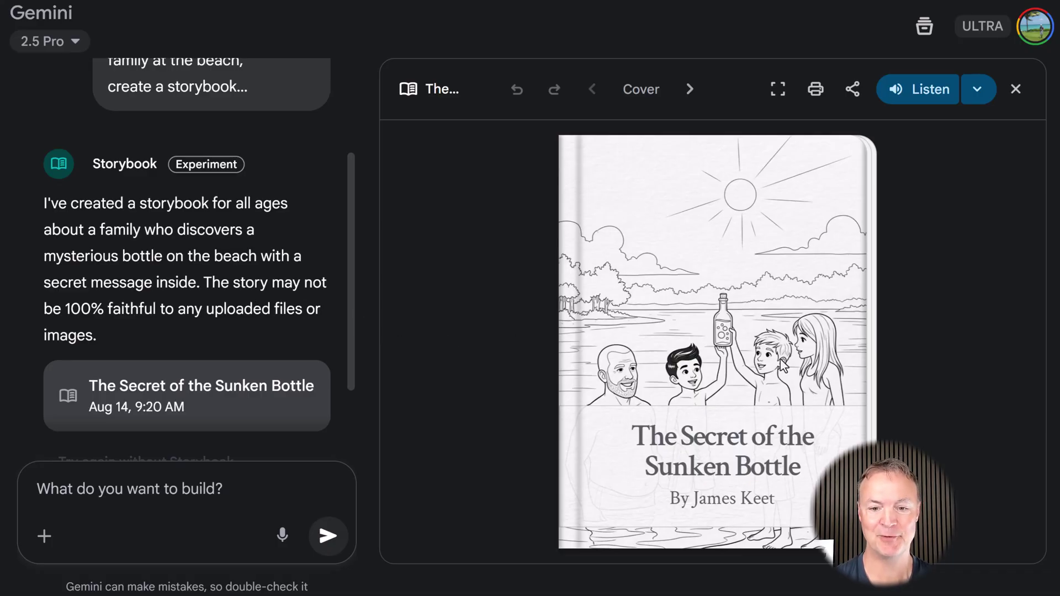
- Browse The Secret of the Sunken Bottle pages 1–2, return to the cover, and reopen page 1
click(829, 448)
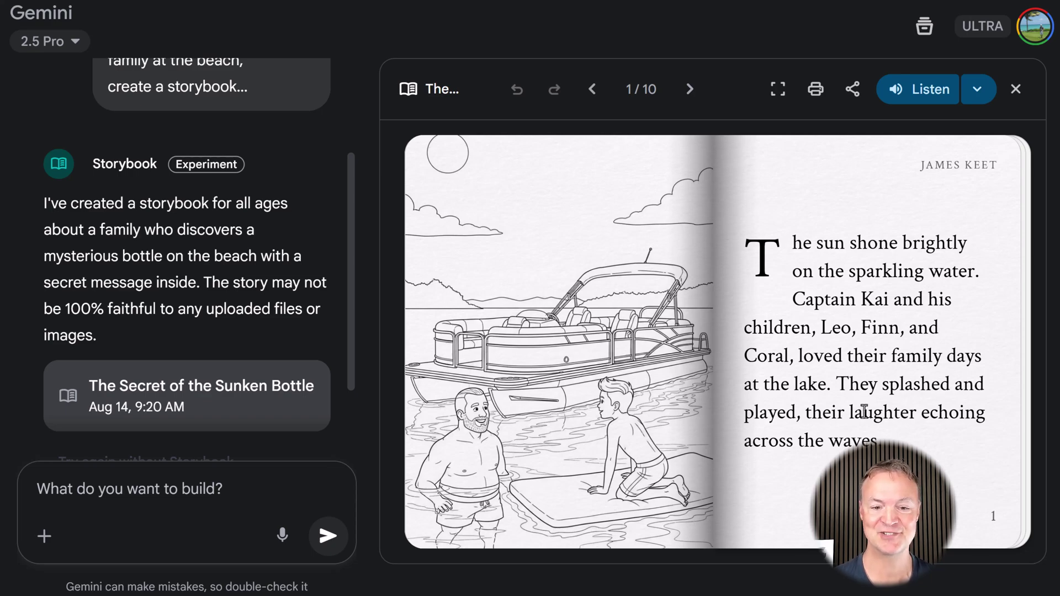
click(878, 466)
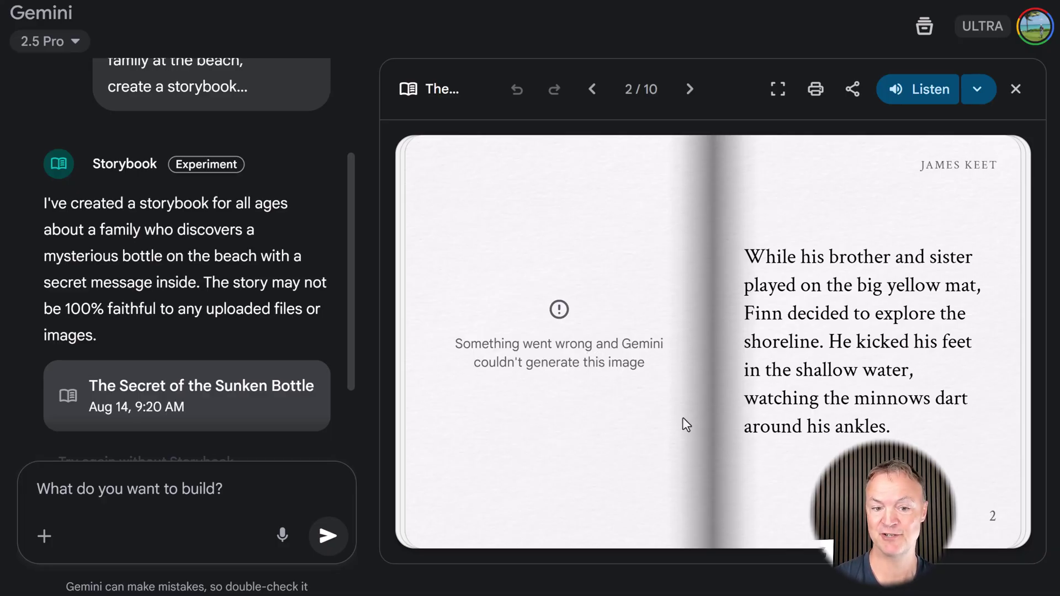
click(802, 494)
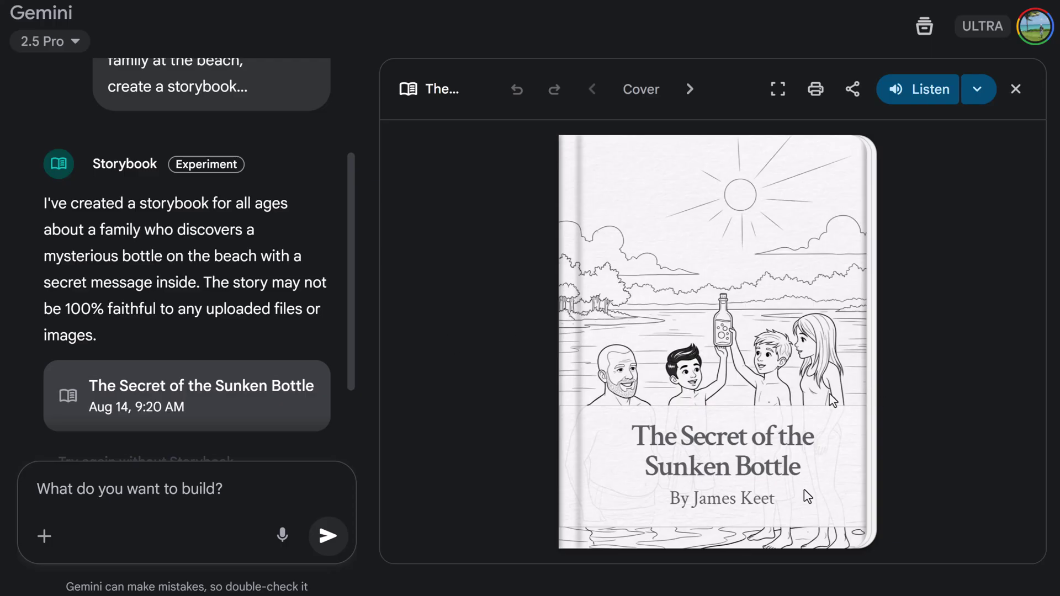
click(834, 489)
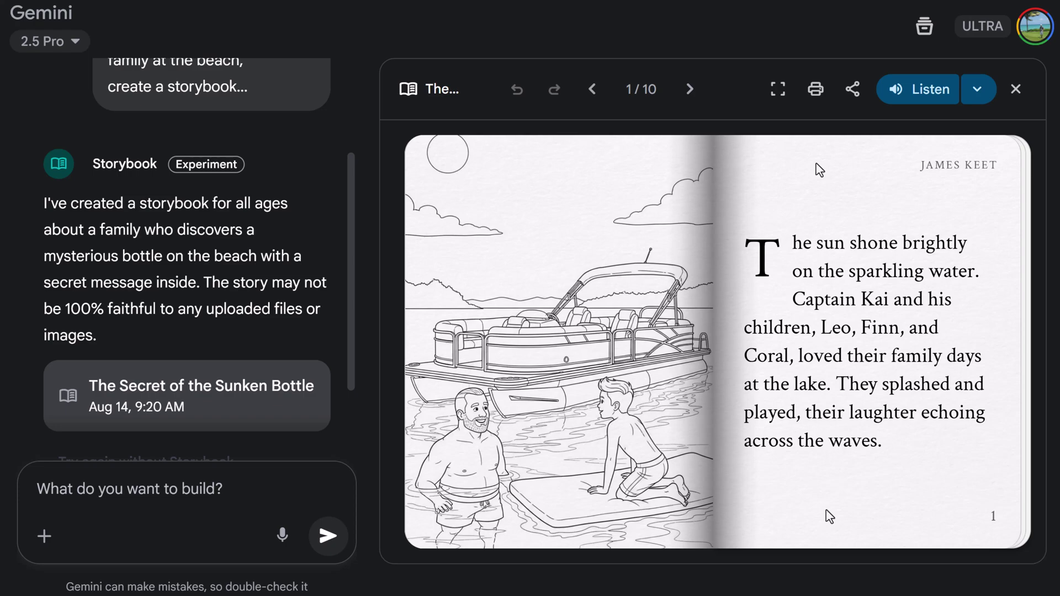
- Read the coloring-book story through page 5 and start printing the storybook
click(876, 468)
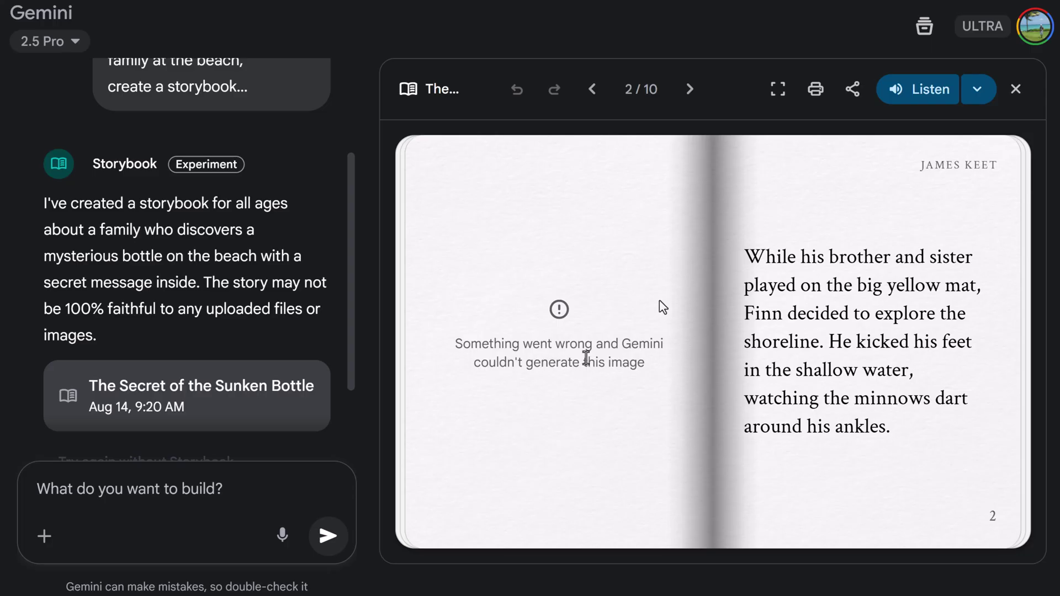
click(803, 495)
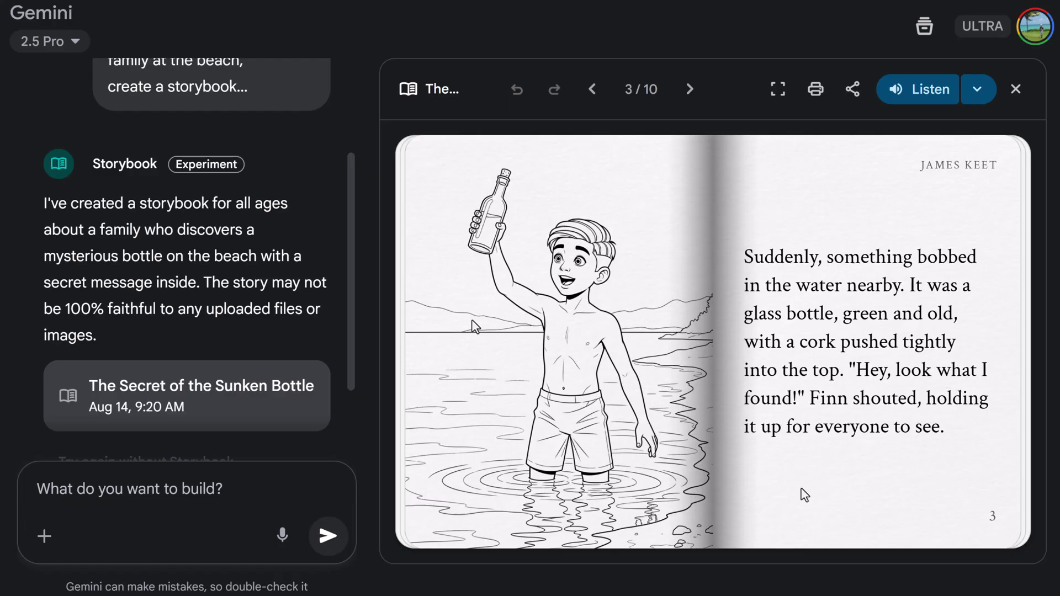
click(808, 496)
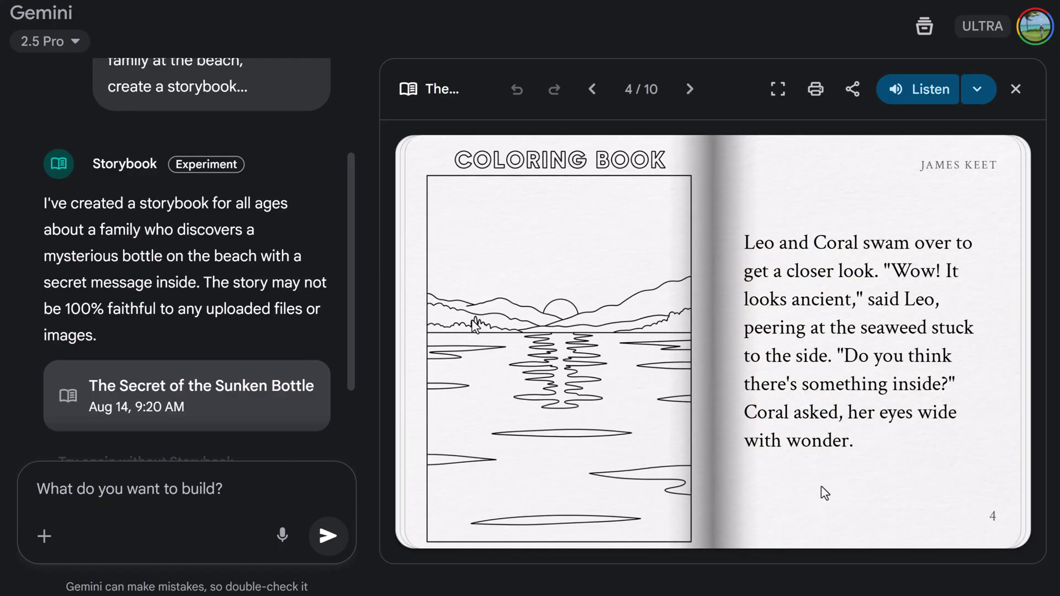
click(836, 495)
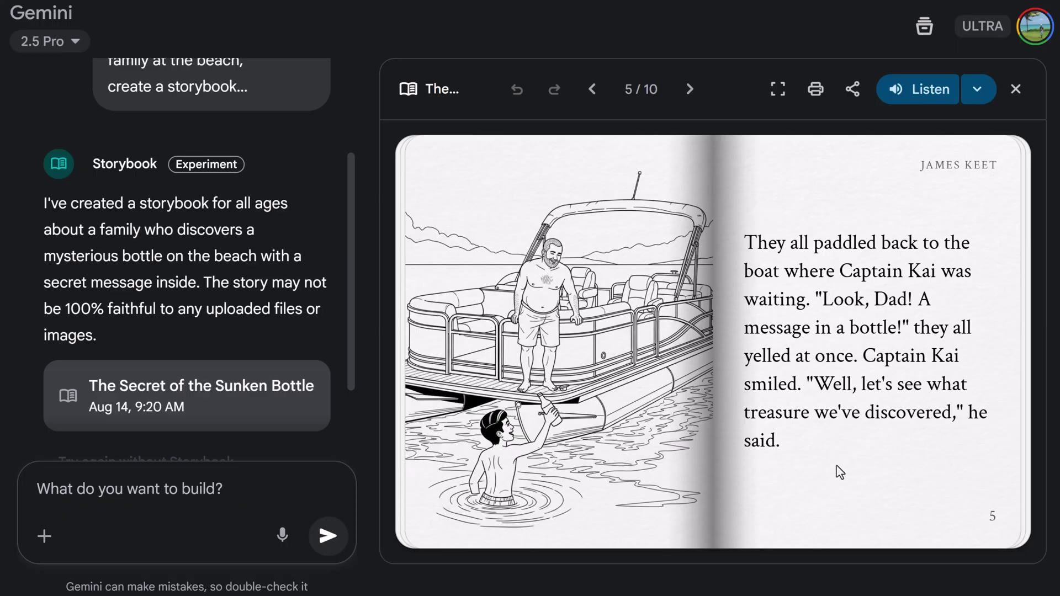
click(812, 102)
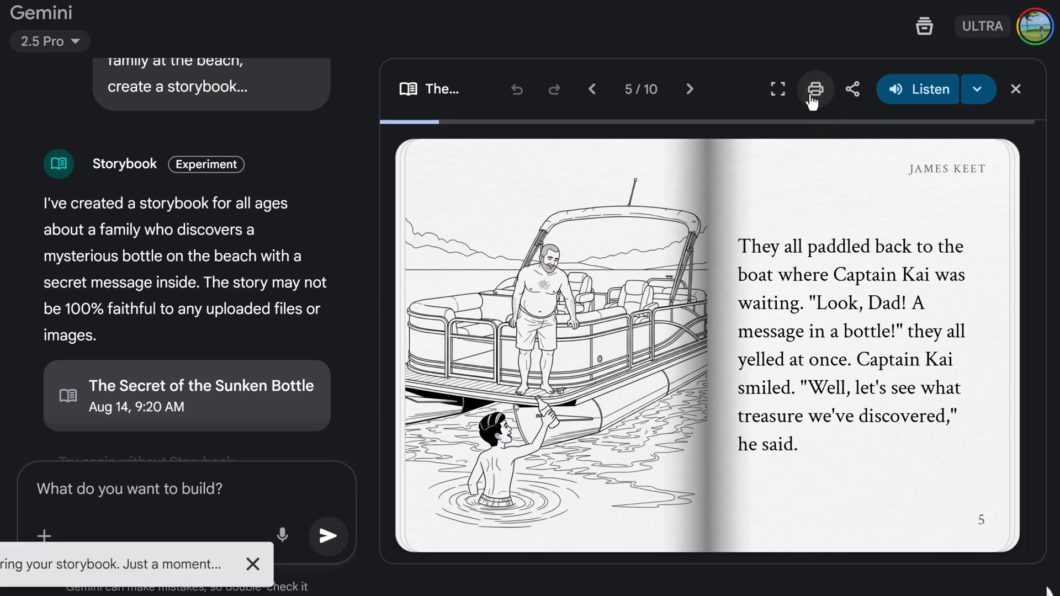